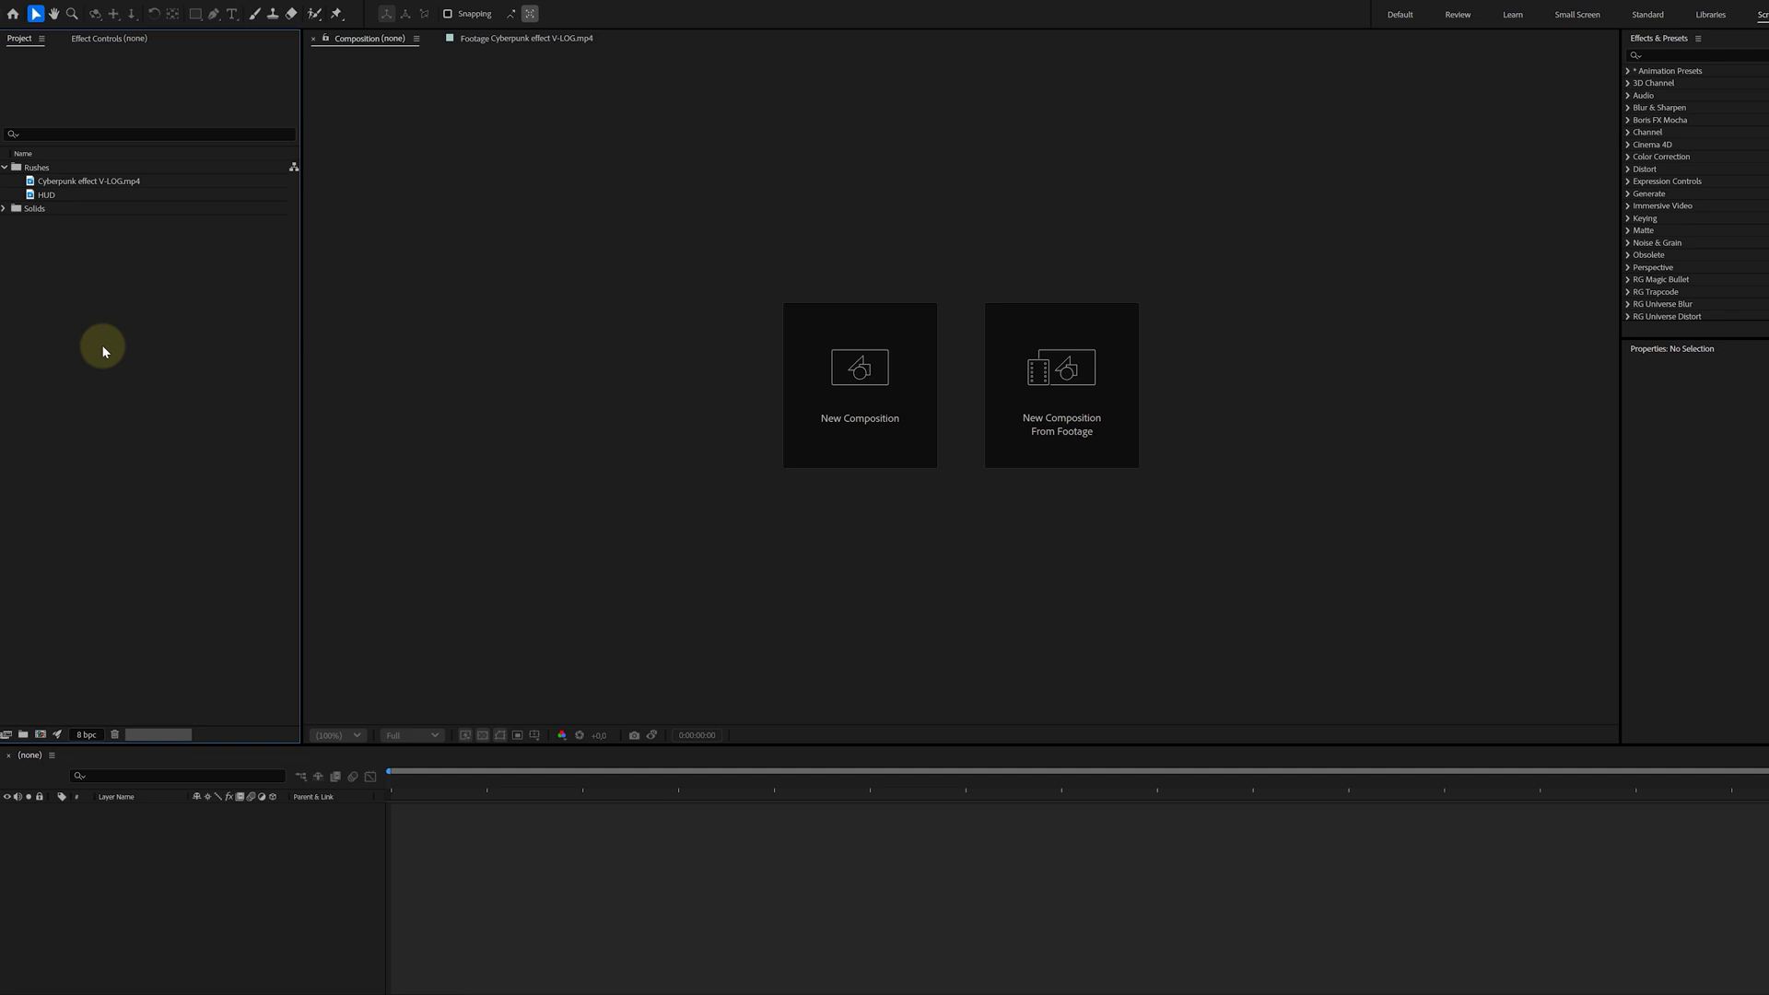
# Create the Cyberpunk VFX Eye composition from Cyberpunk effect V-LOG.mp4 and scrub through the footage
pyautogui.moveTo(112, 188); pyautogui.dragTo(76, 530)
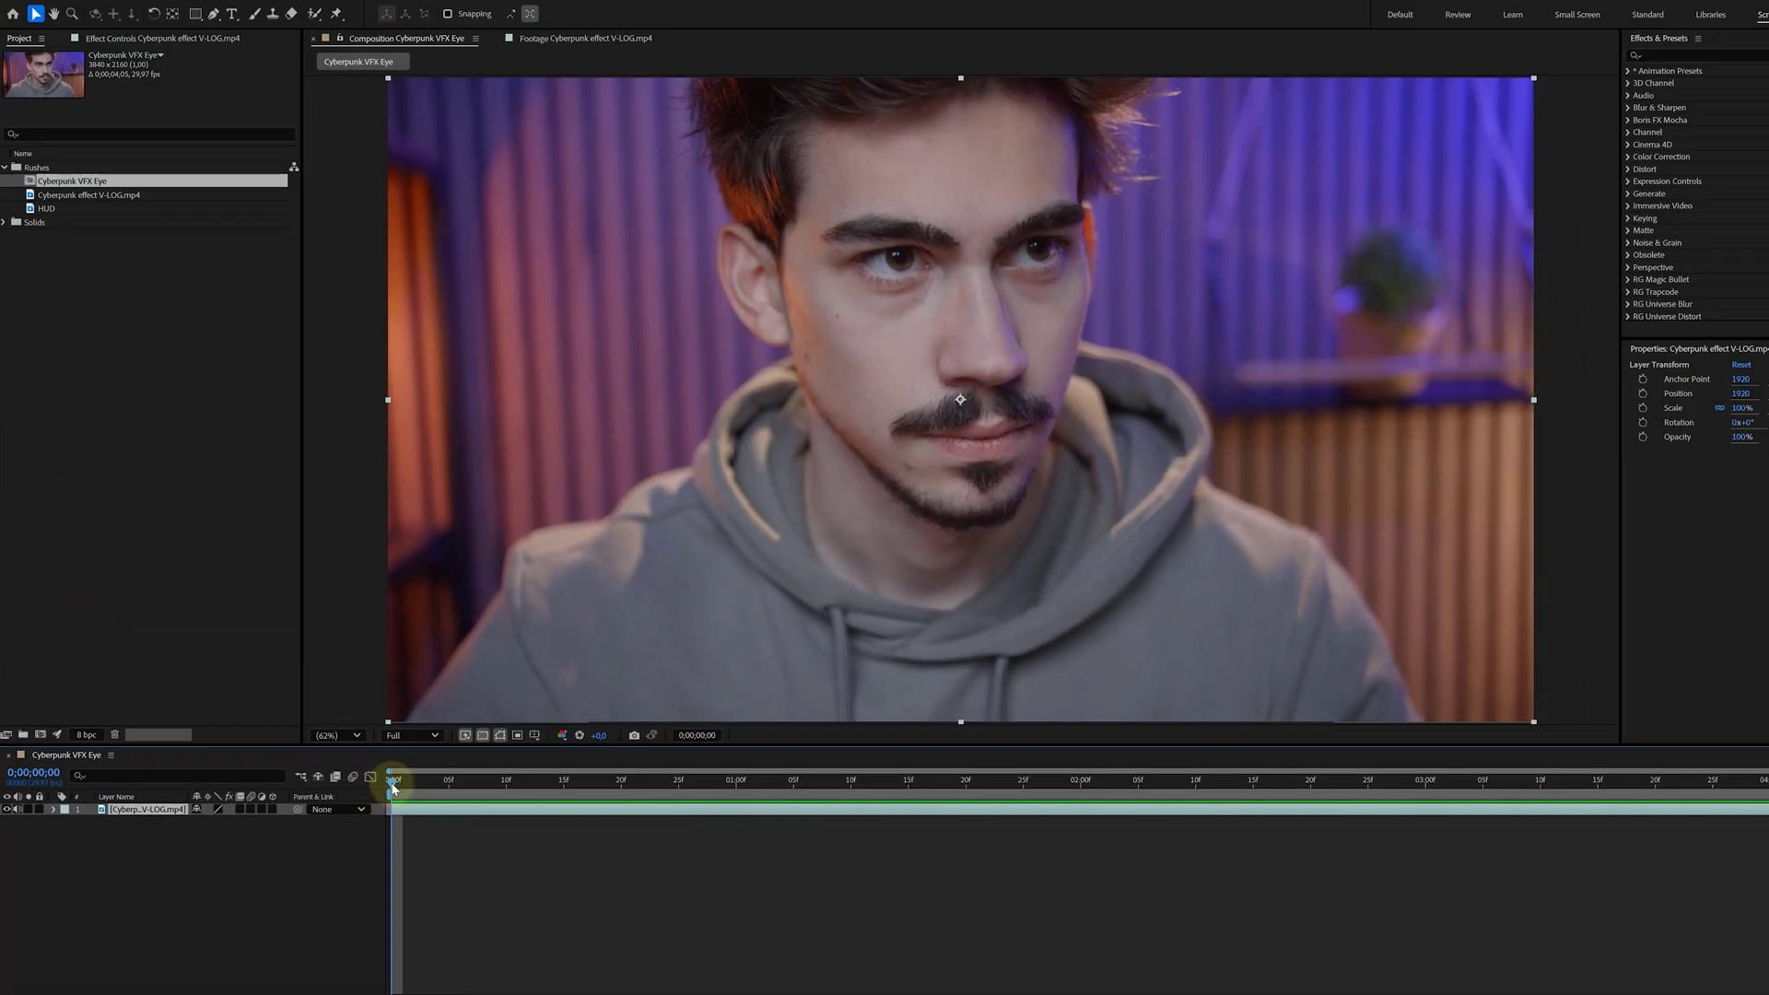
pyautogui.moveTo(765, 603); pyautogui.dragTo(1768, 604)
pyautogui.moveTo(1039, 779); pyautogui.dragTo(394, 777)
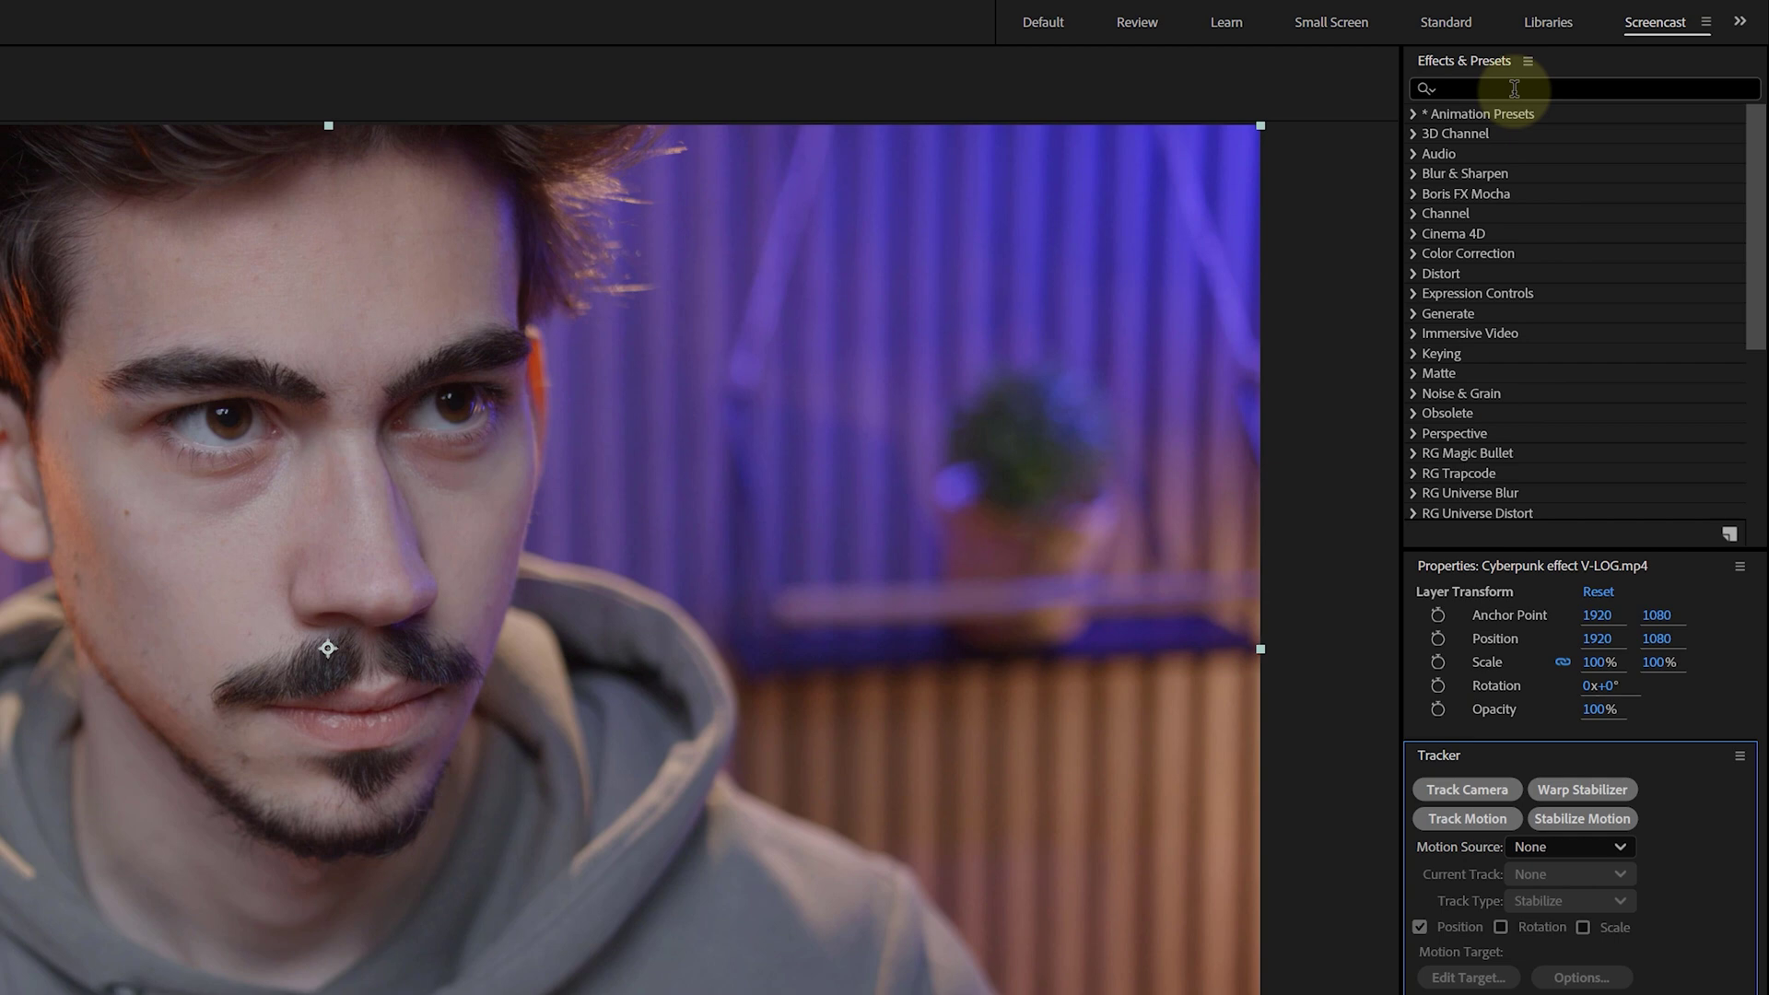
# Search 'moc' in Effects & Presets and apply Mocha AE to the footage layer
pyautogui.click(1513, 88)
pyautogui.write('mocha')
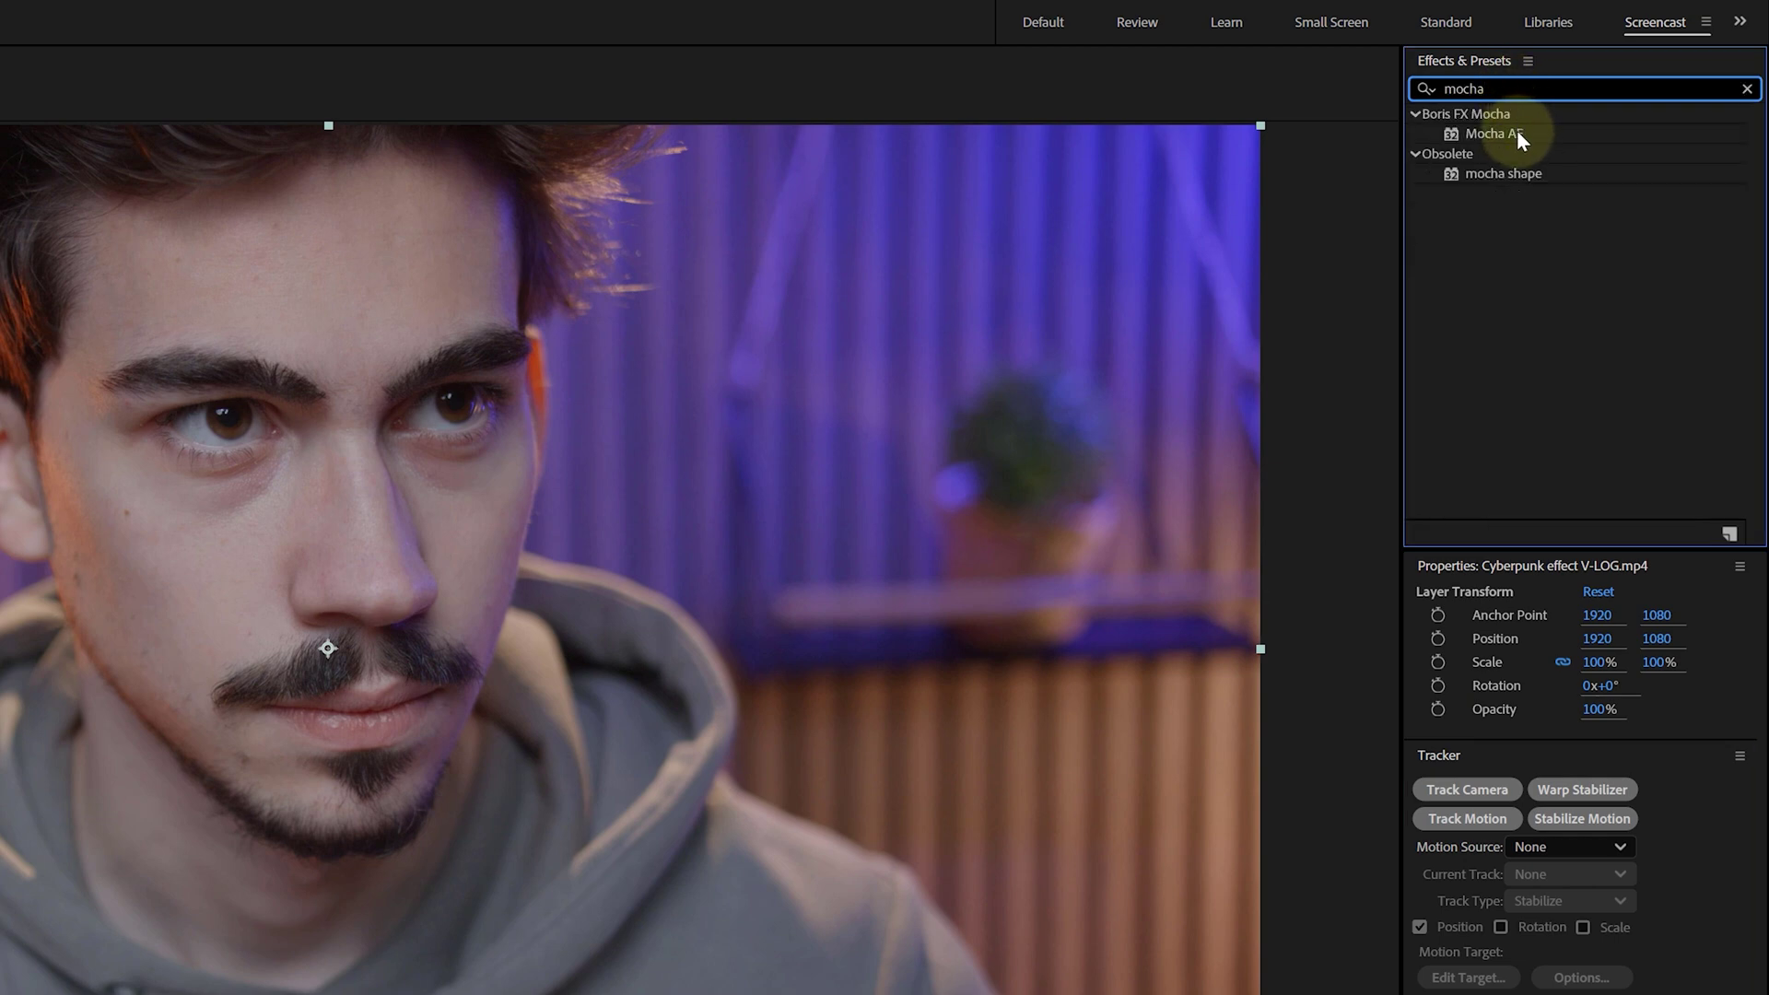
pyautogui.click(1517, 134)
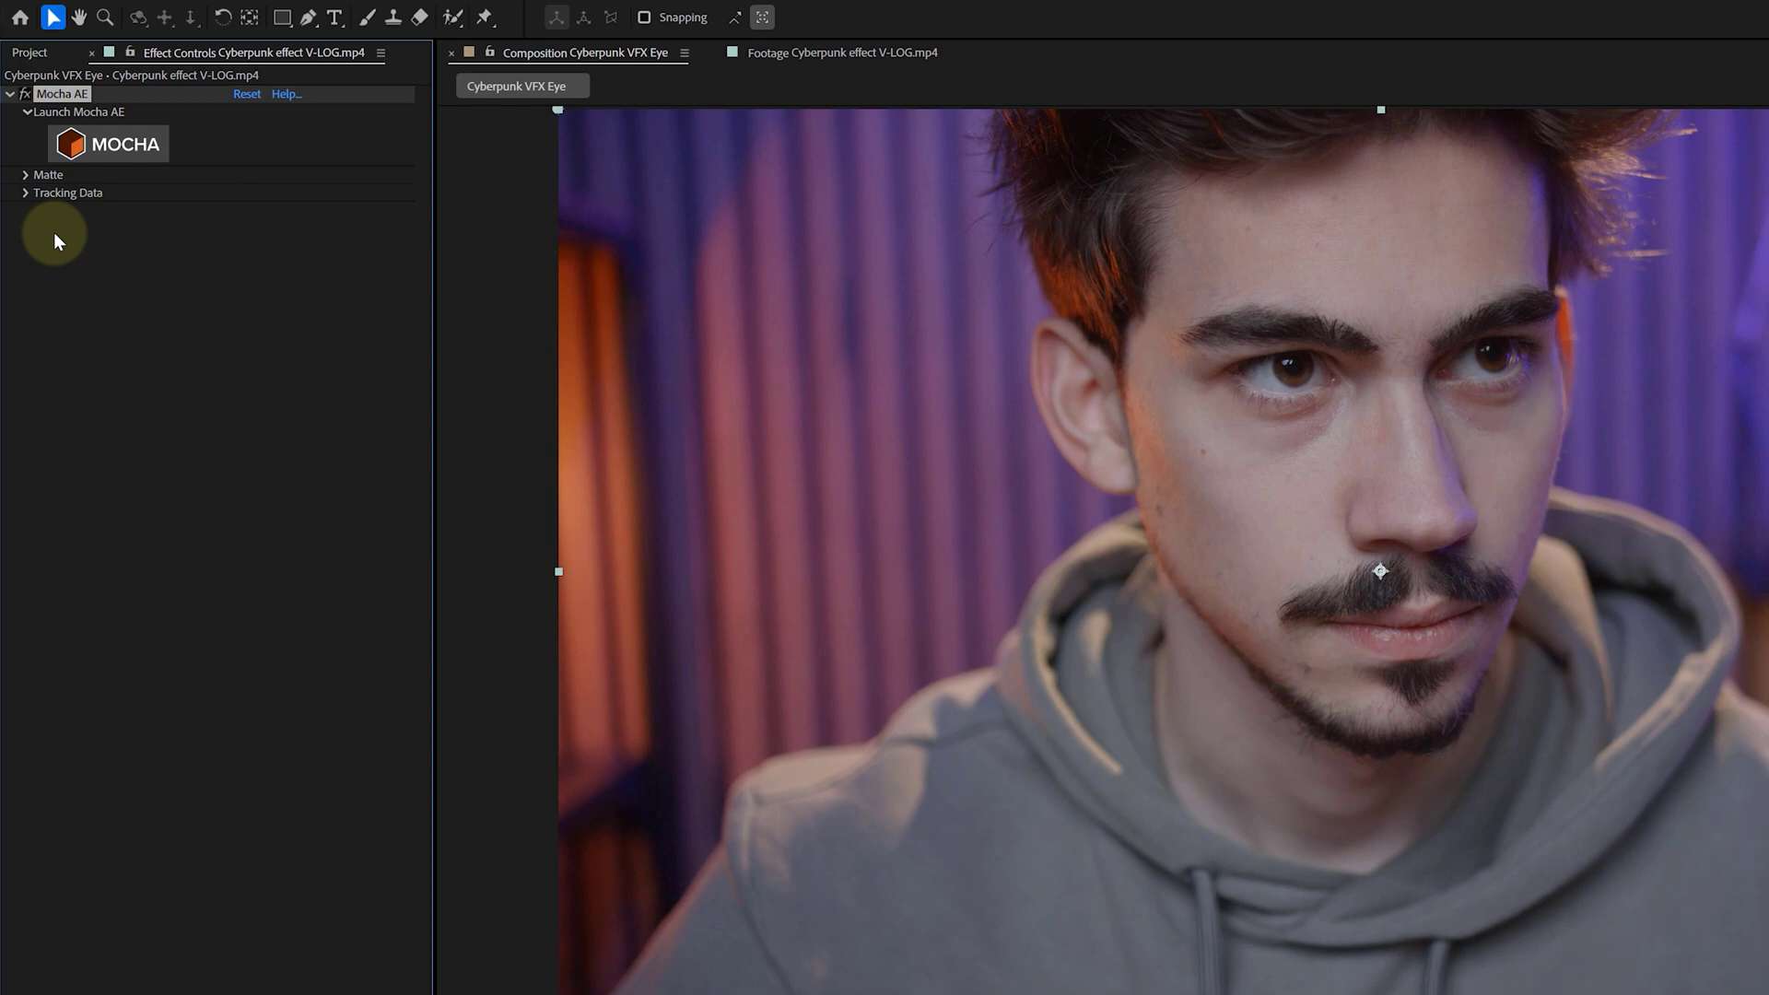
# Launch Mocha AE on the talent footage and switch to the Classic workspace
pyautogui.click(136, 153)
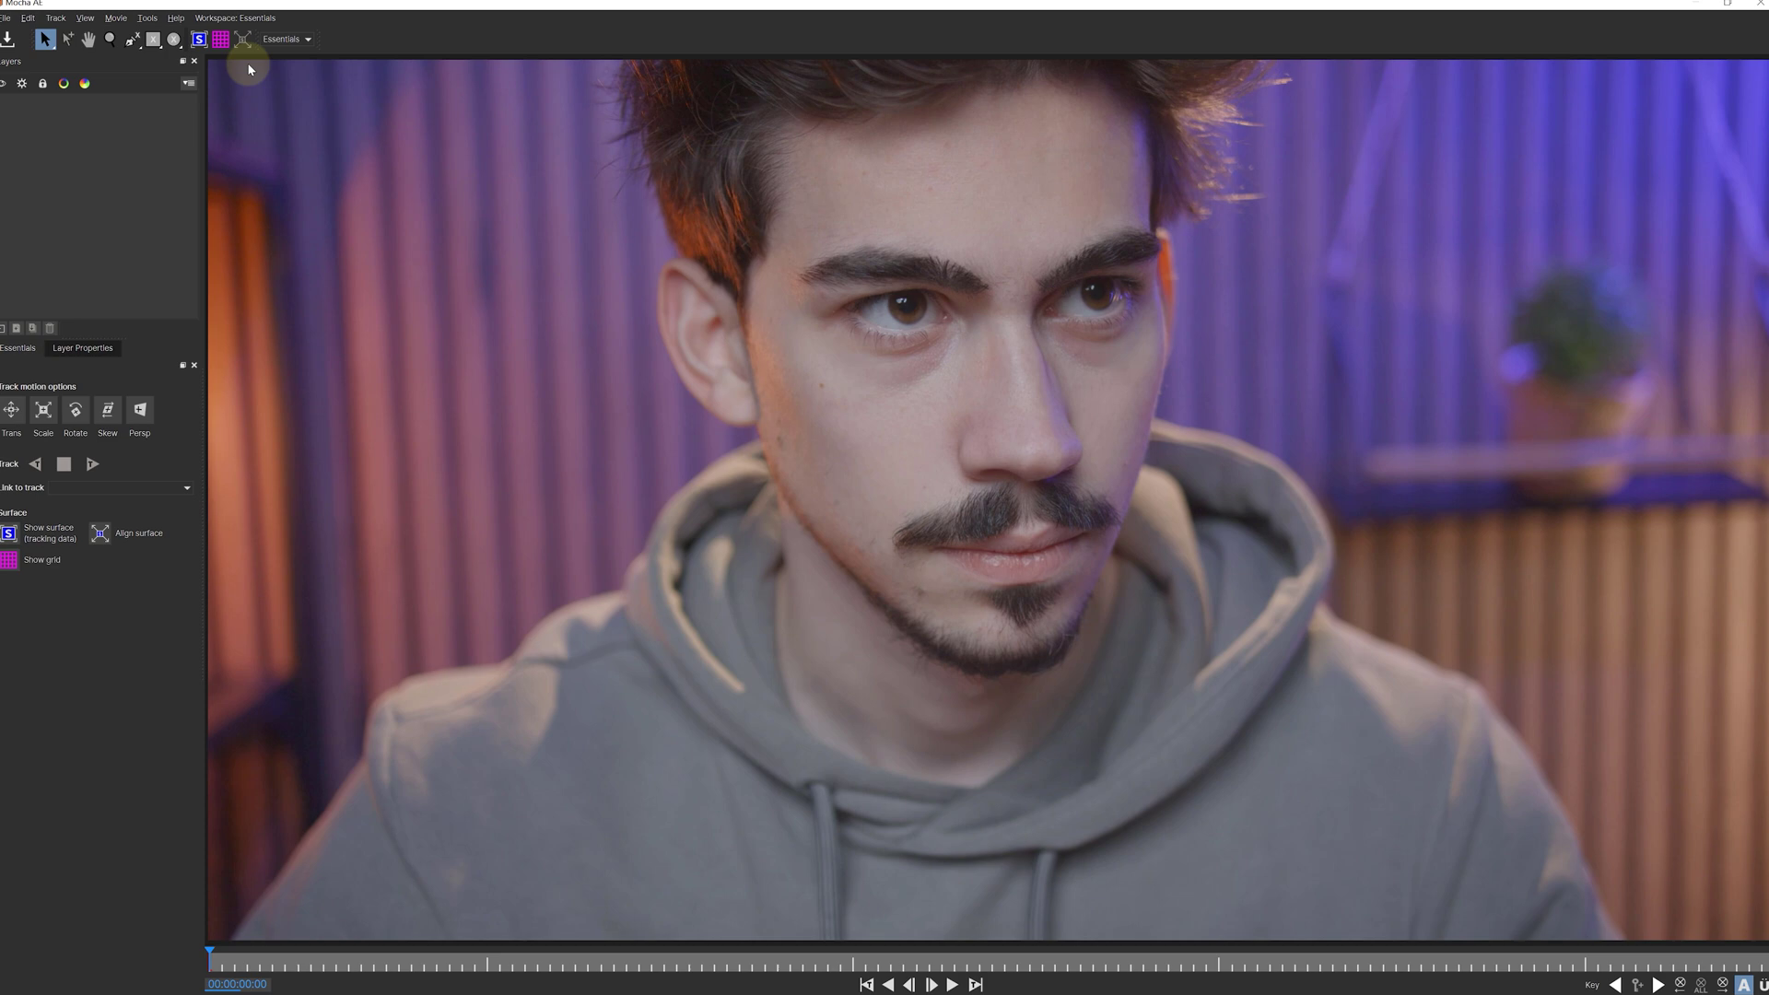
pyautogui.click(291, 39)
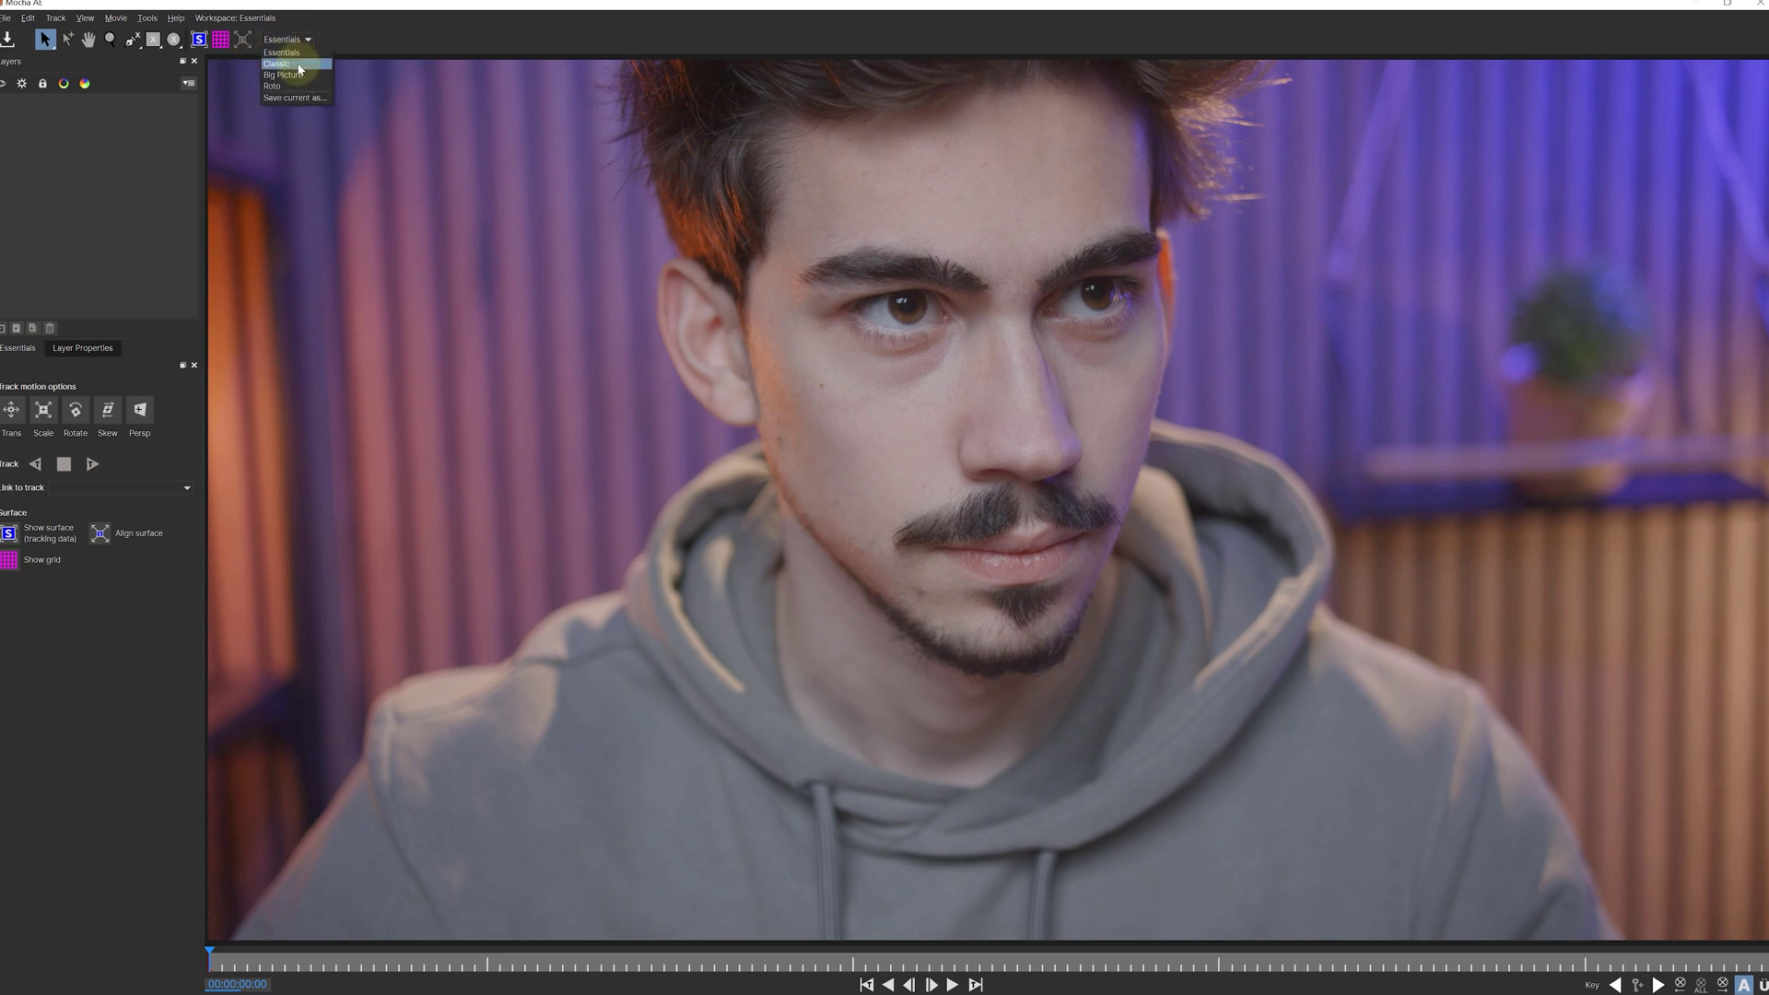
pyautogui.click(298, 69)
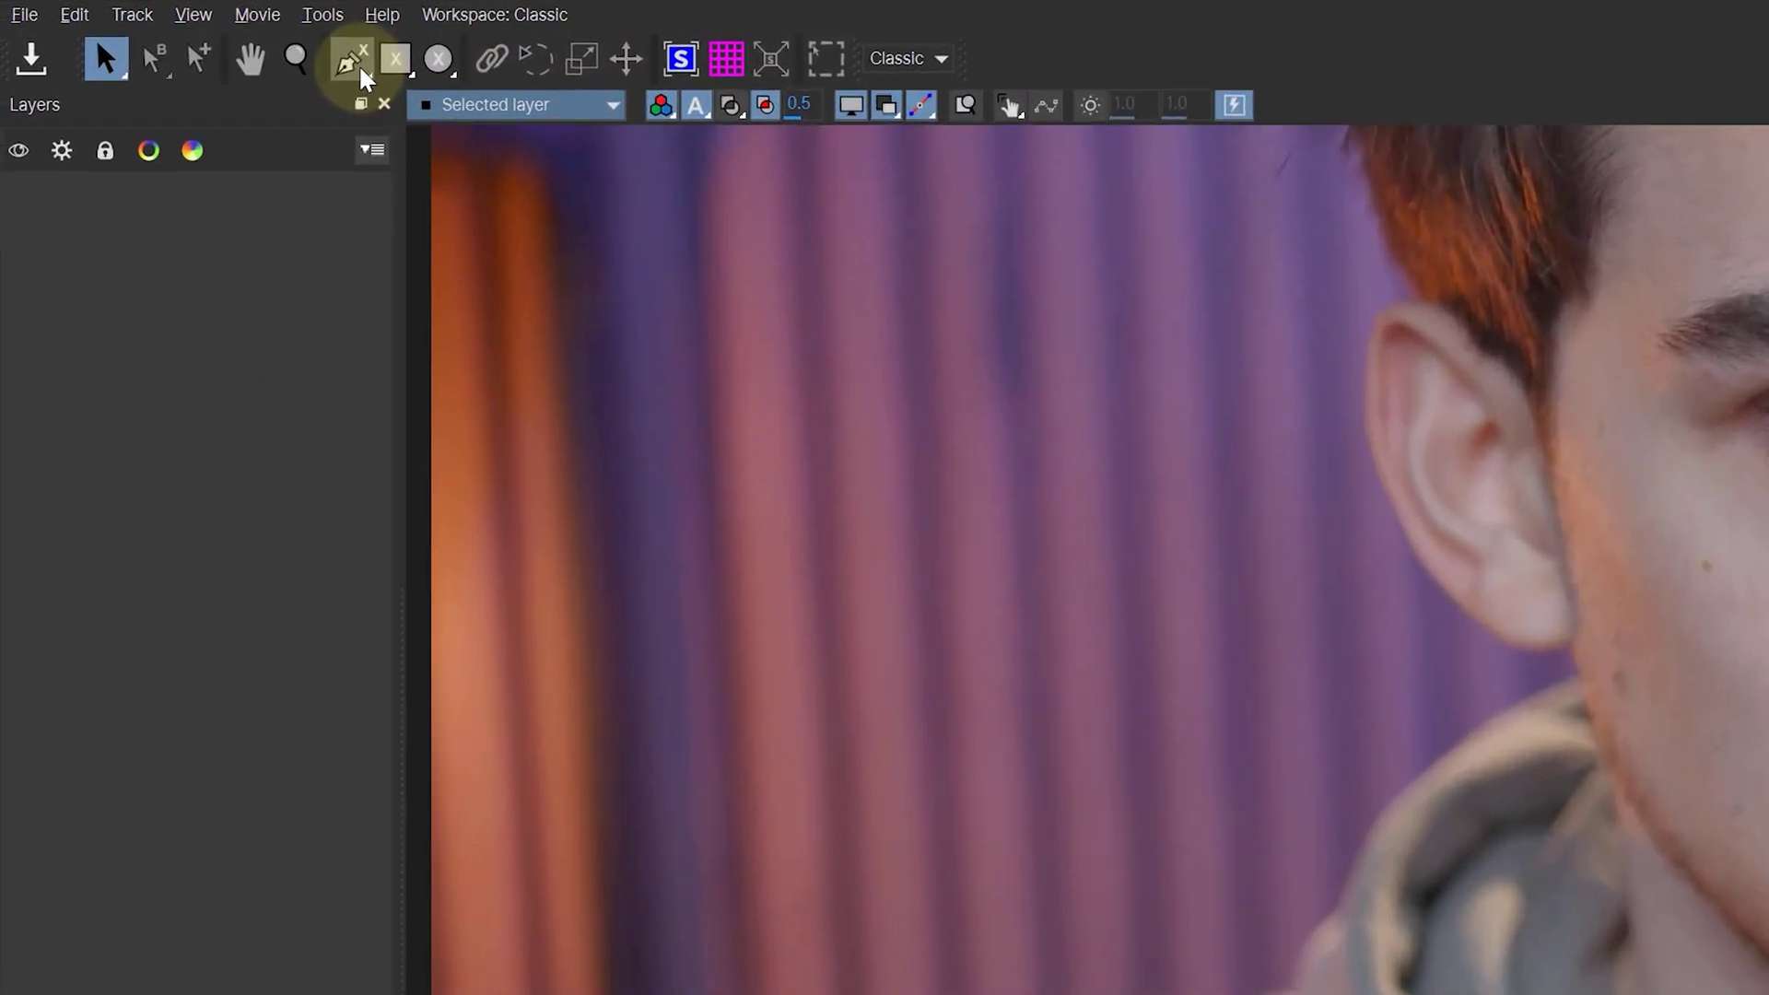
# Draw an X-Spline shape around the left eye region and track it forward through the clip
pyautogui.click(362, 74)
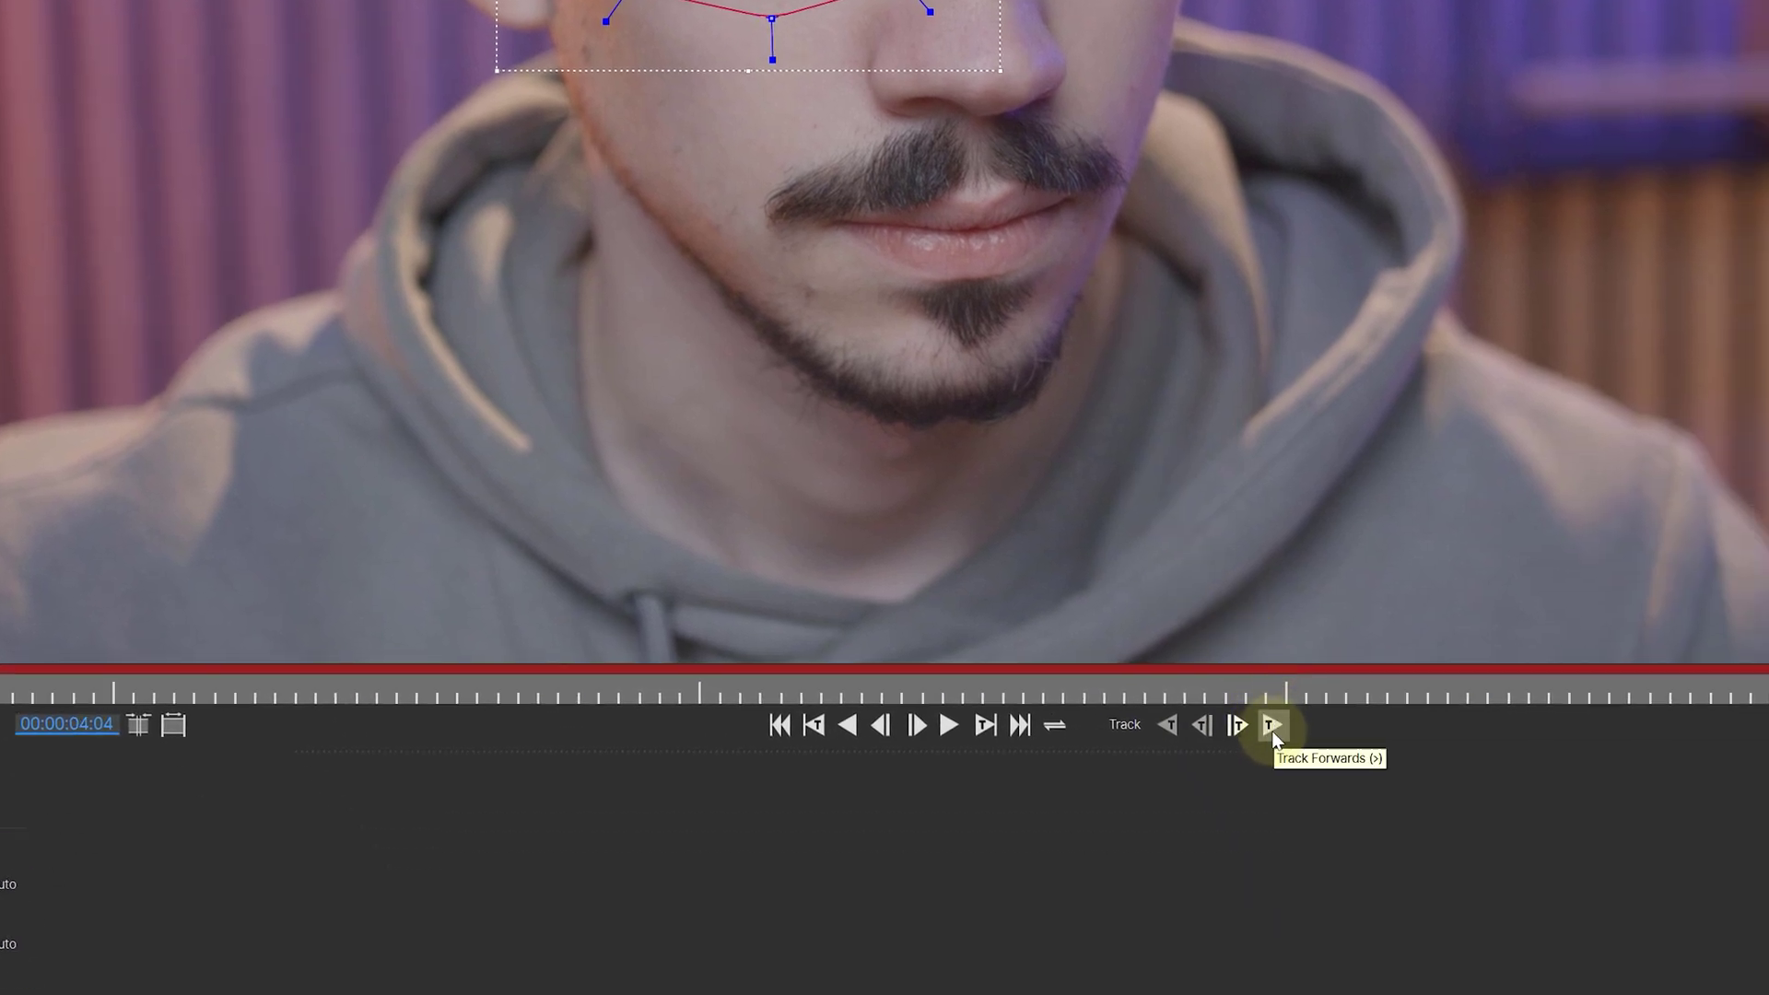
pyautogui.click(1271, 728)
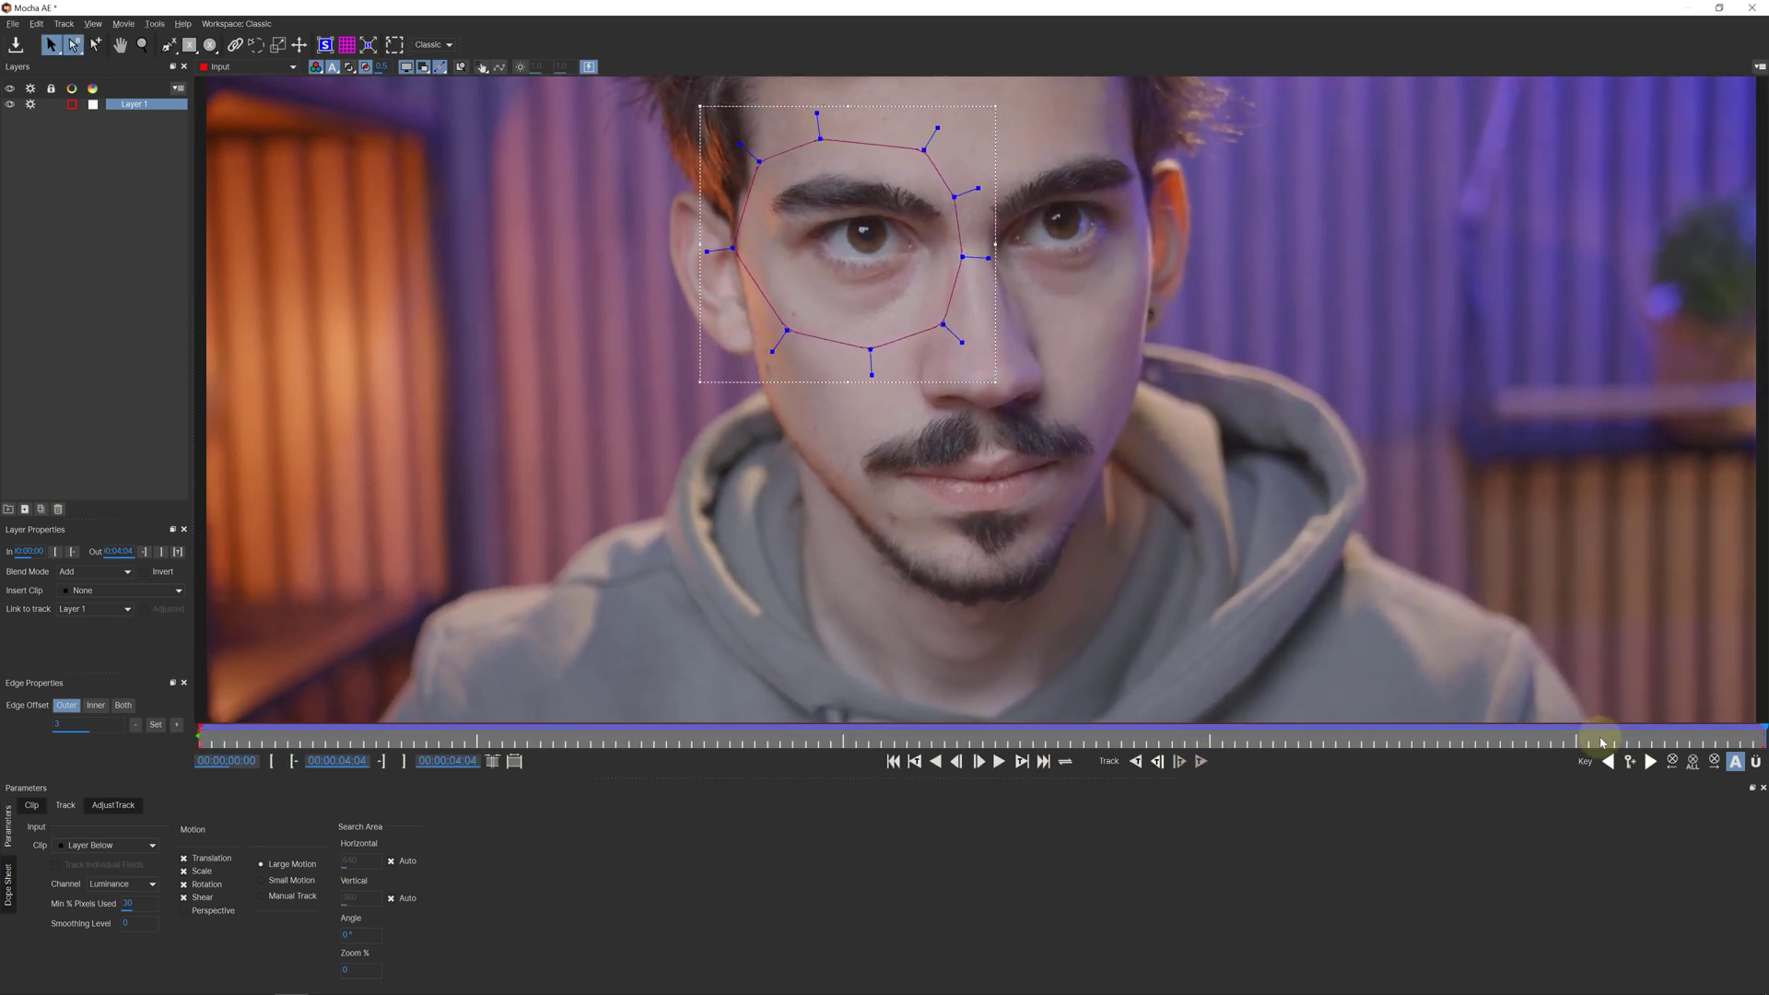
# From frame 0, draw a tight X-Spline around the eyelids, track it forward, and save
pyautogui.moveTo(1758, 731); pyautogui.dragTo(199, 743)
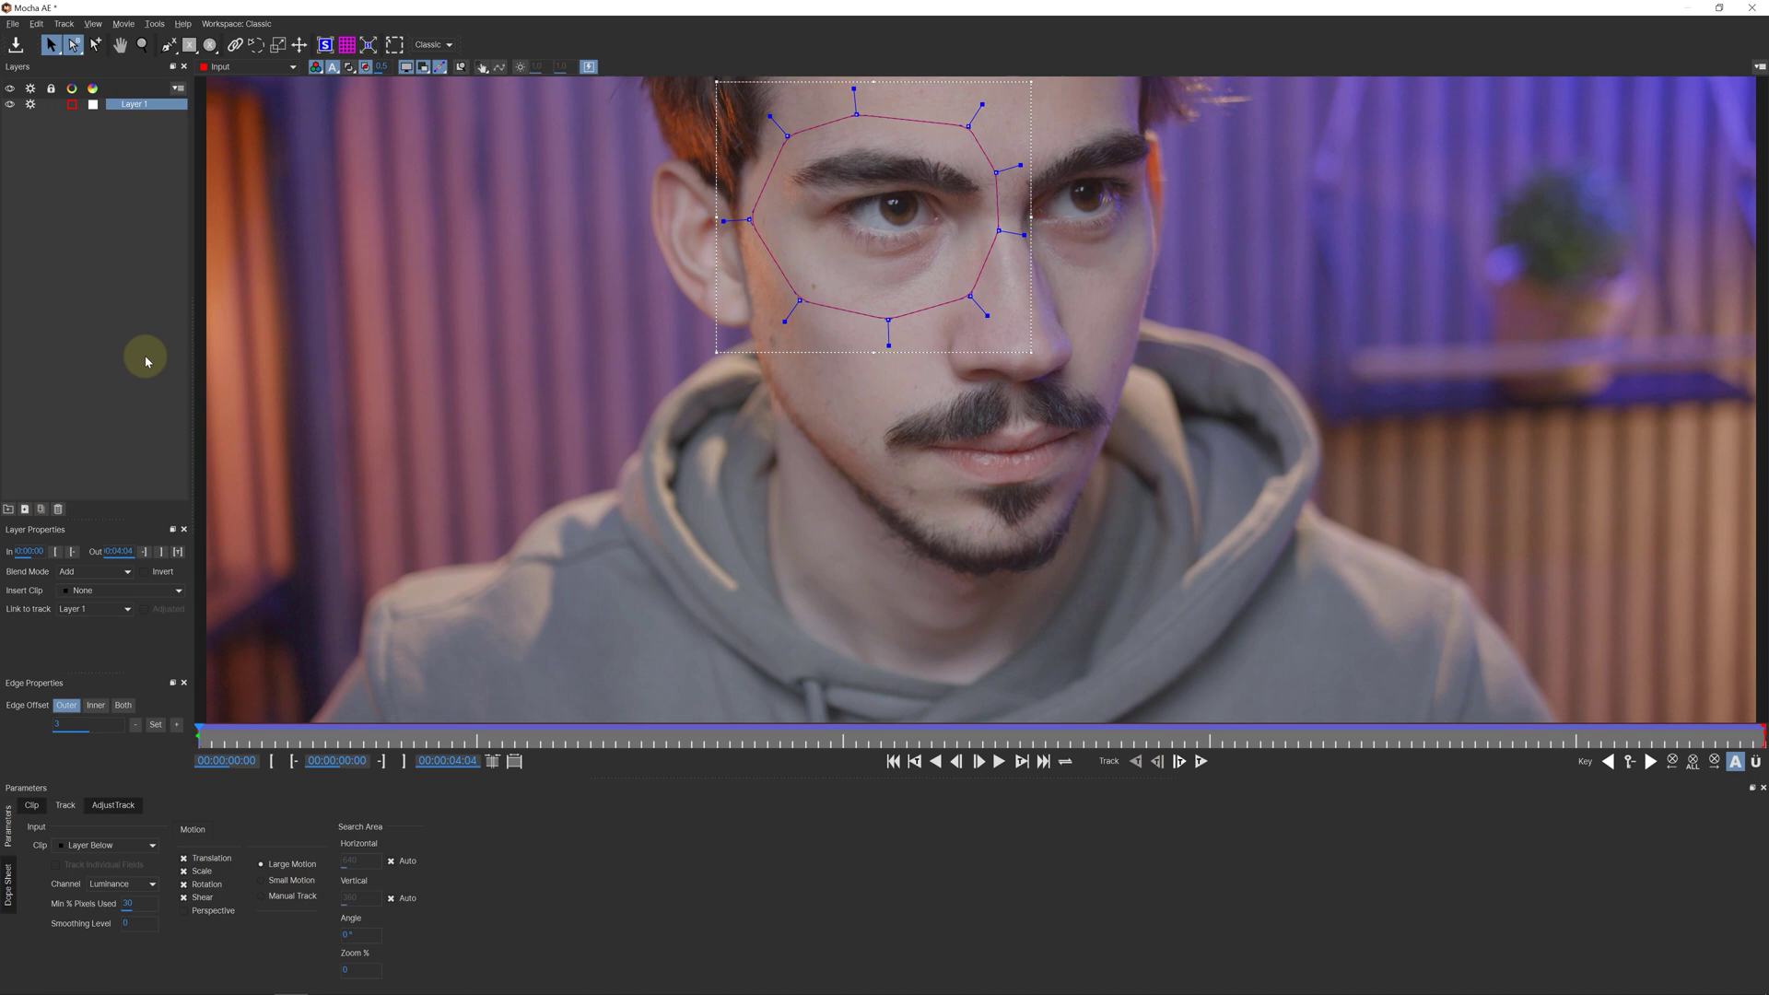
pyautogui.click(169, 46)
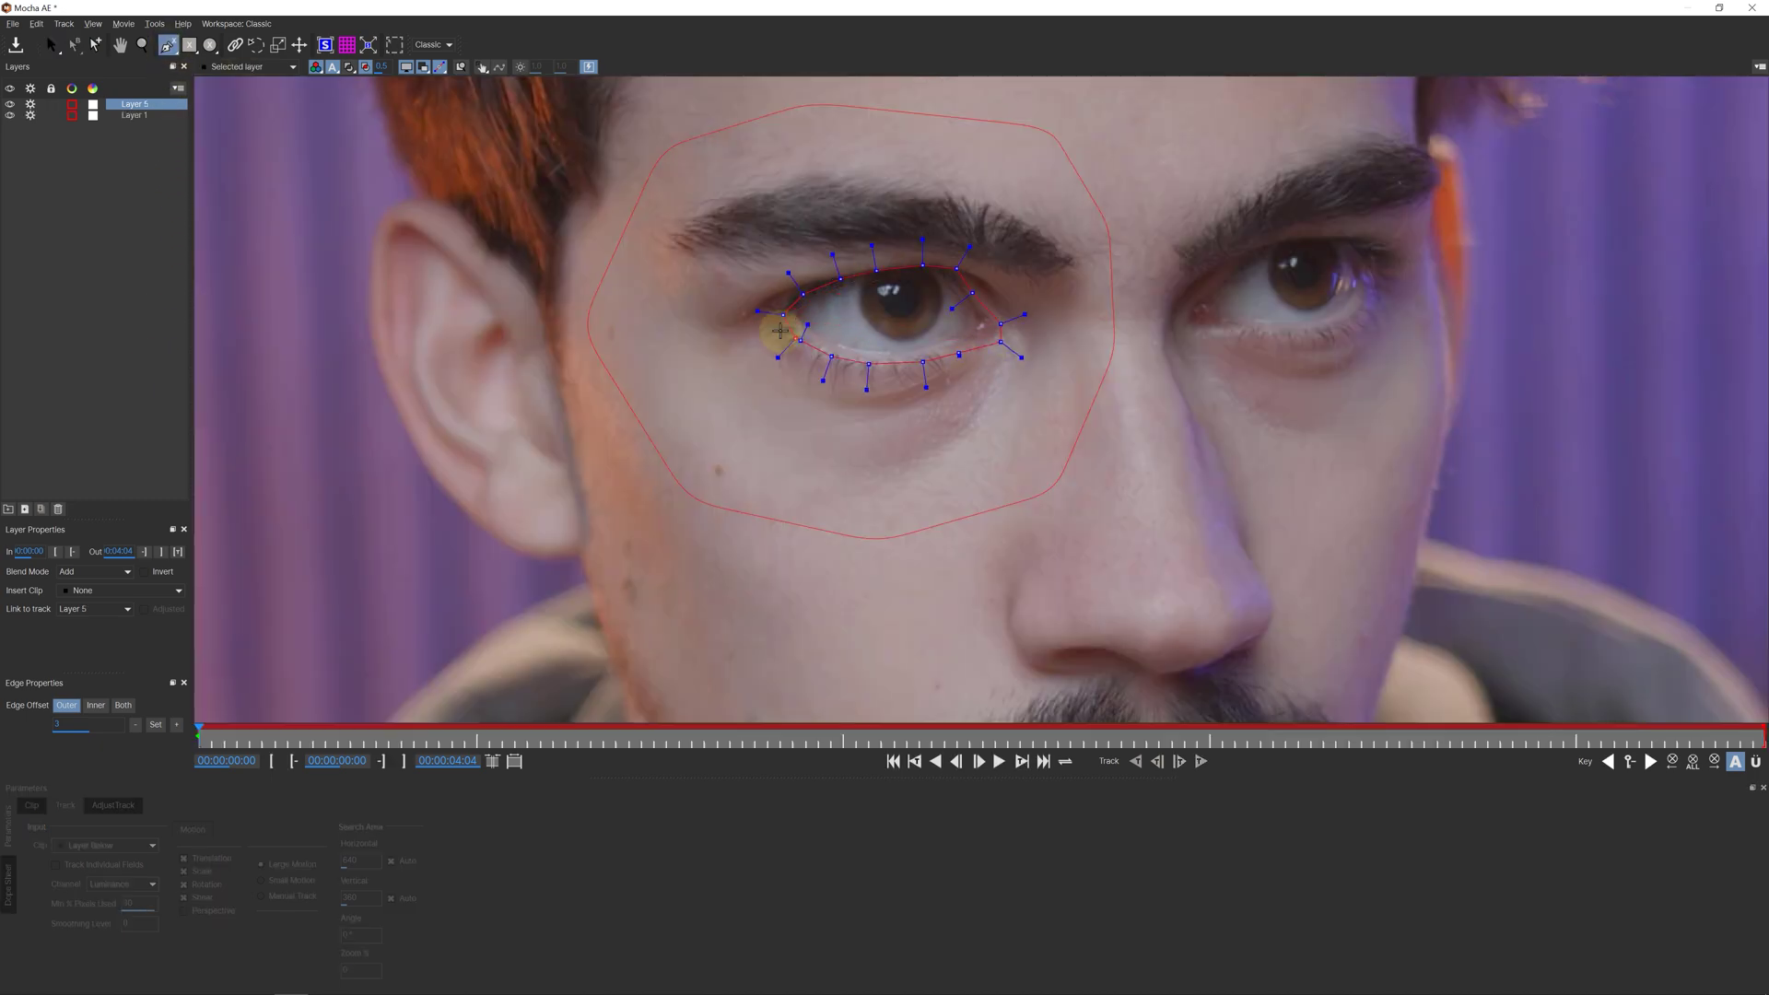
pyautogui.rightClick(964, 288)
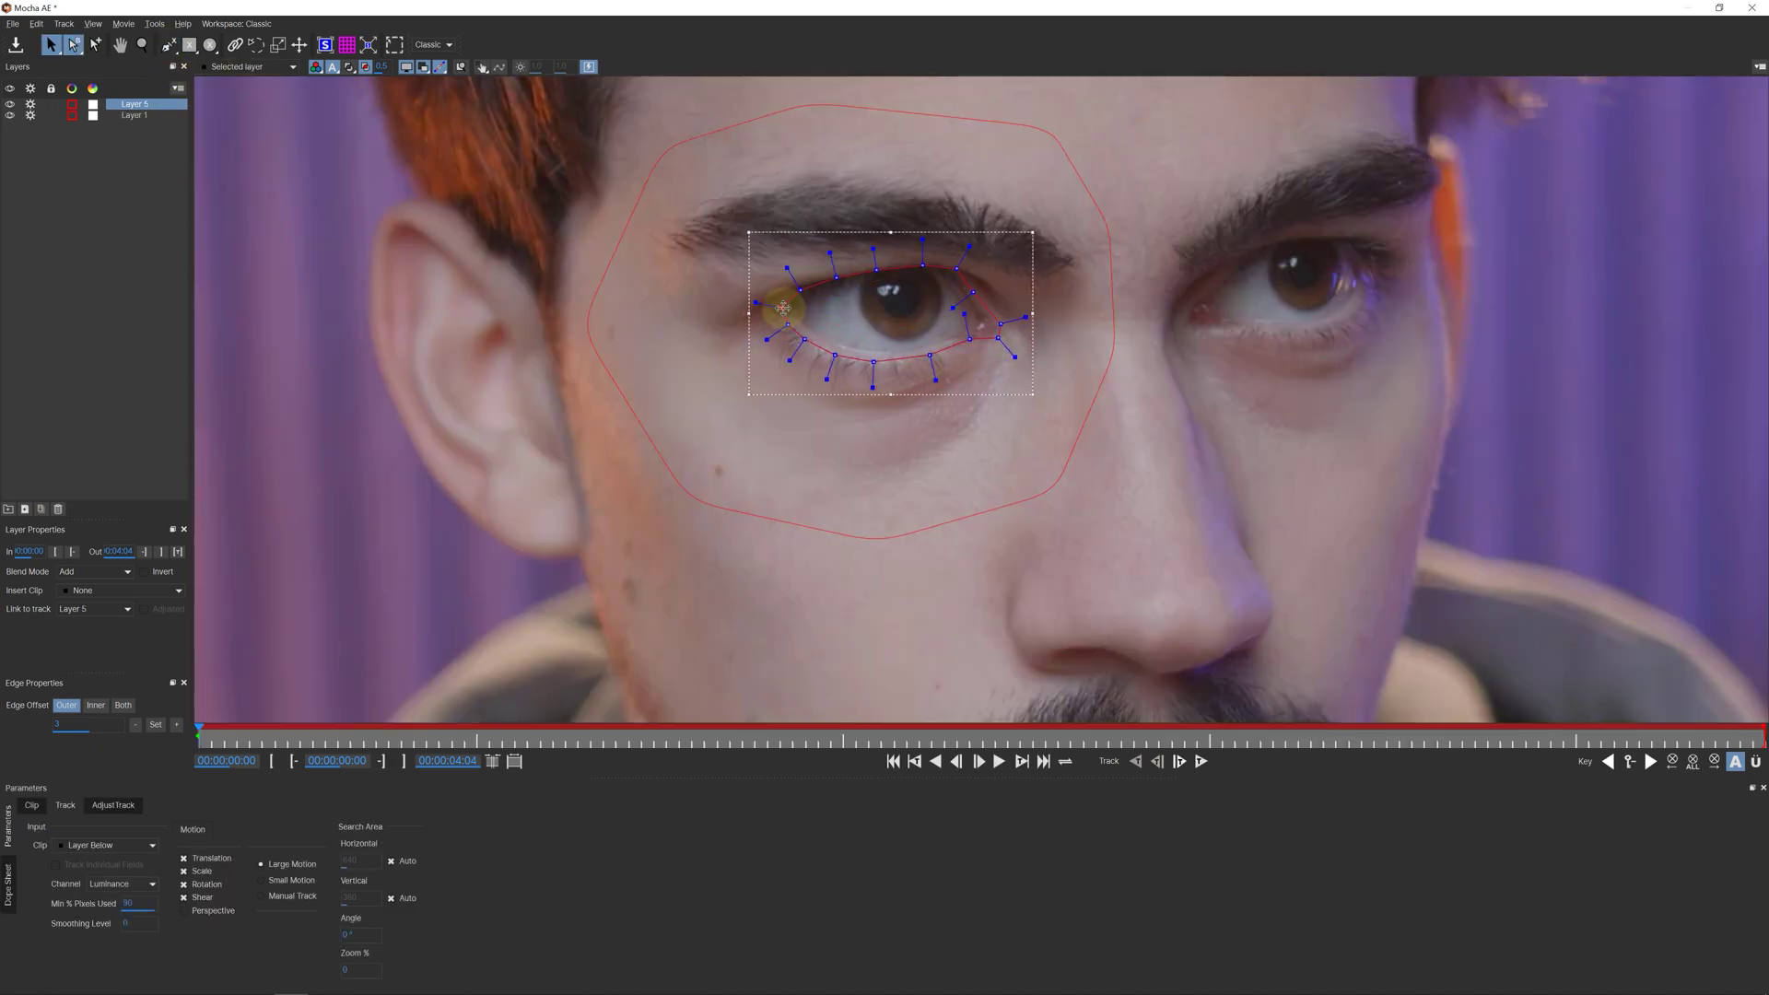
pyautogui.click(1203, 761)
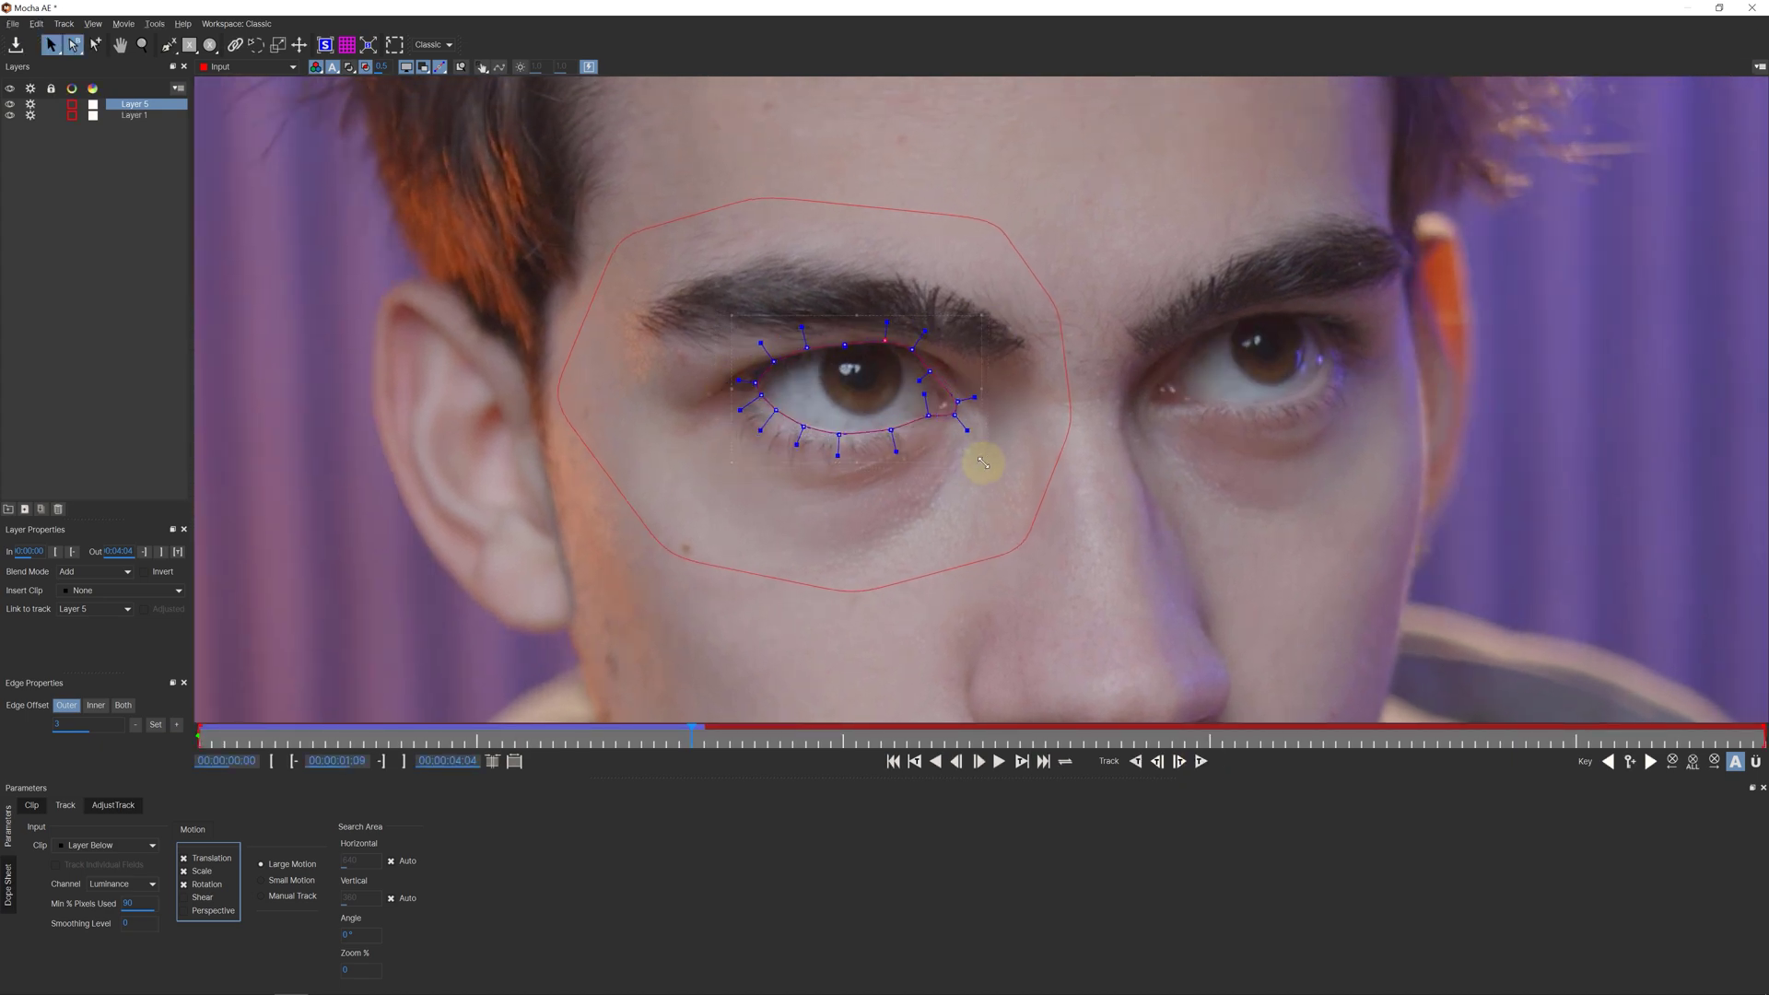
pyautogui.click(1202, 761)
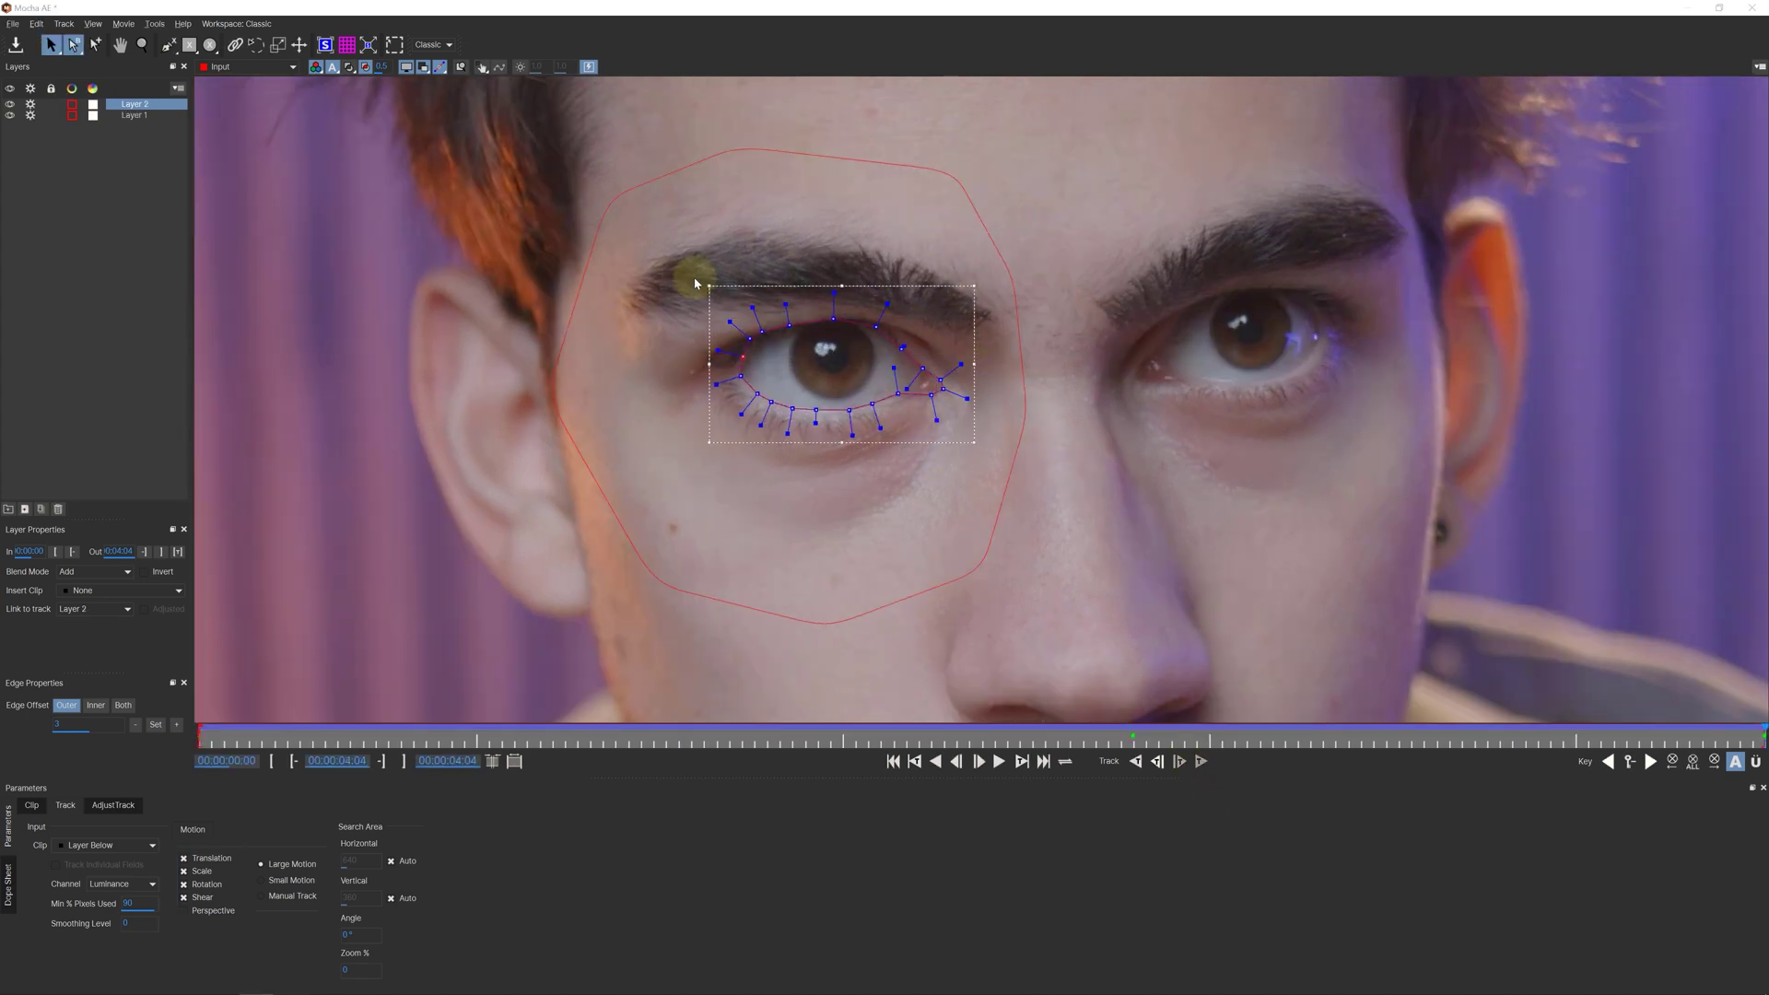
pyautogui.click(16, 48)
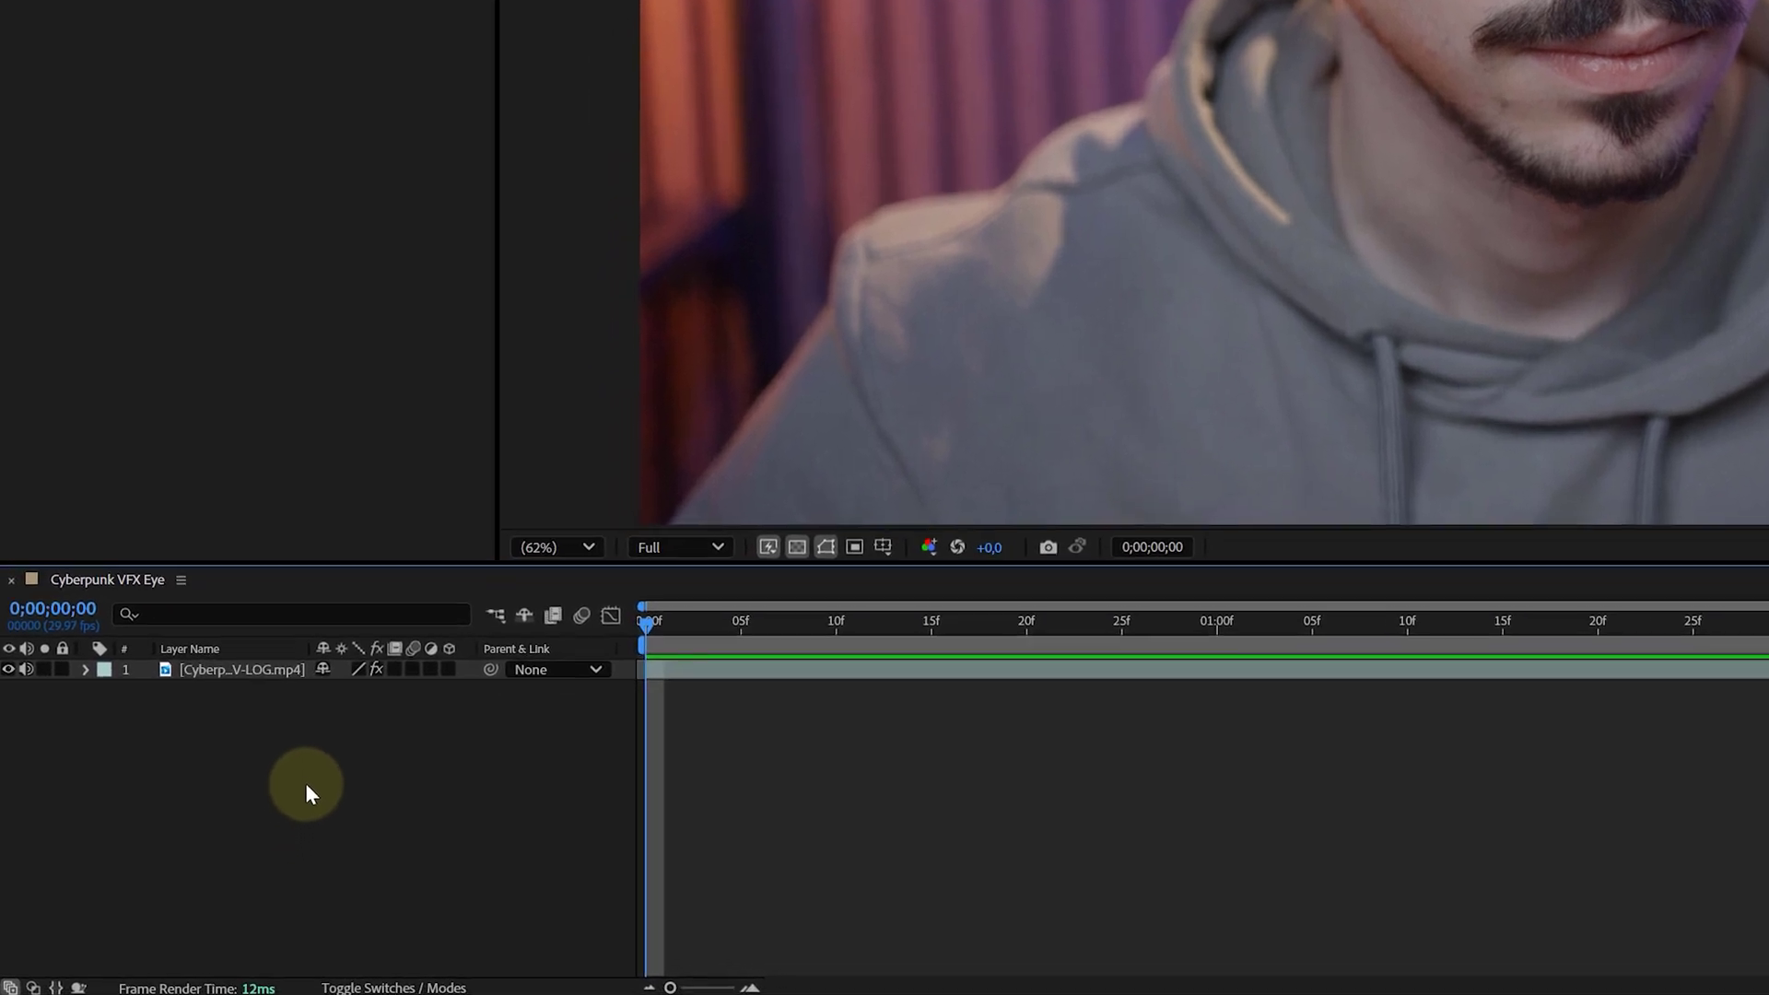
# Add a Null 1 object layer above the footage, then reselect the footage layer
pyautogui.rightClick(304, 780)
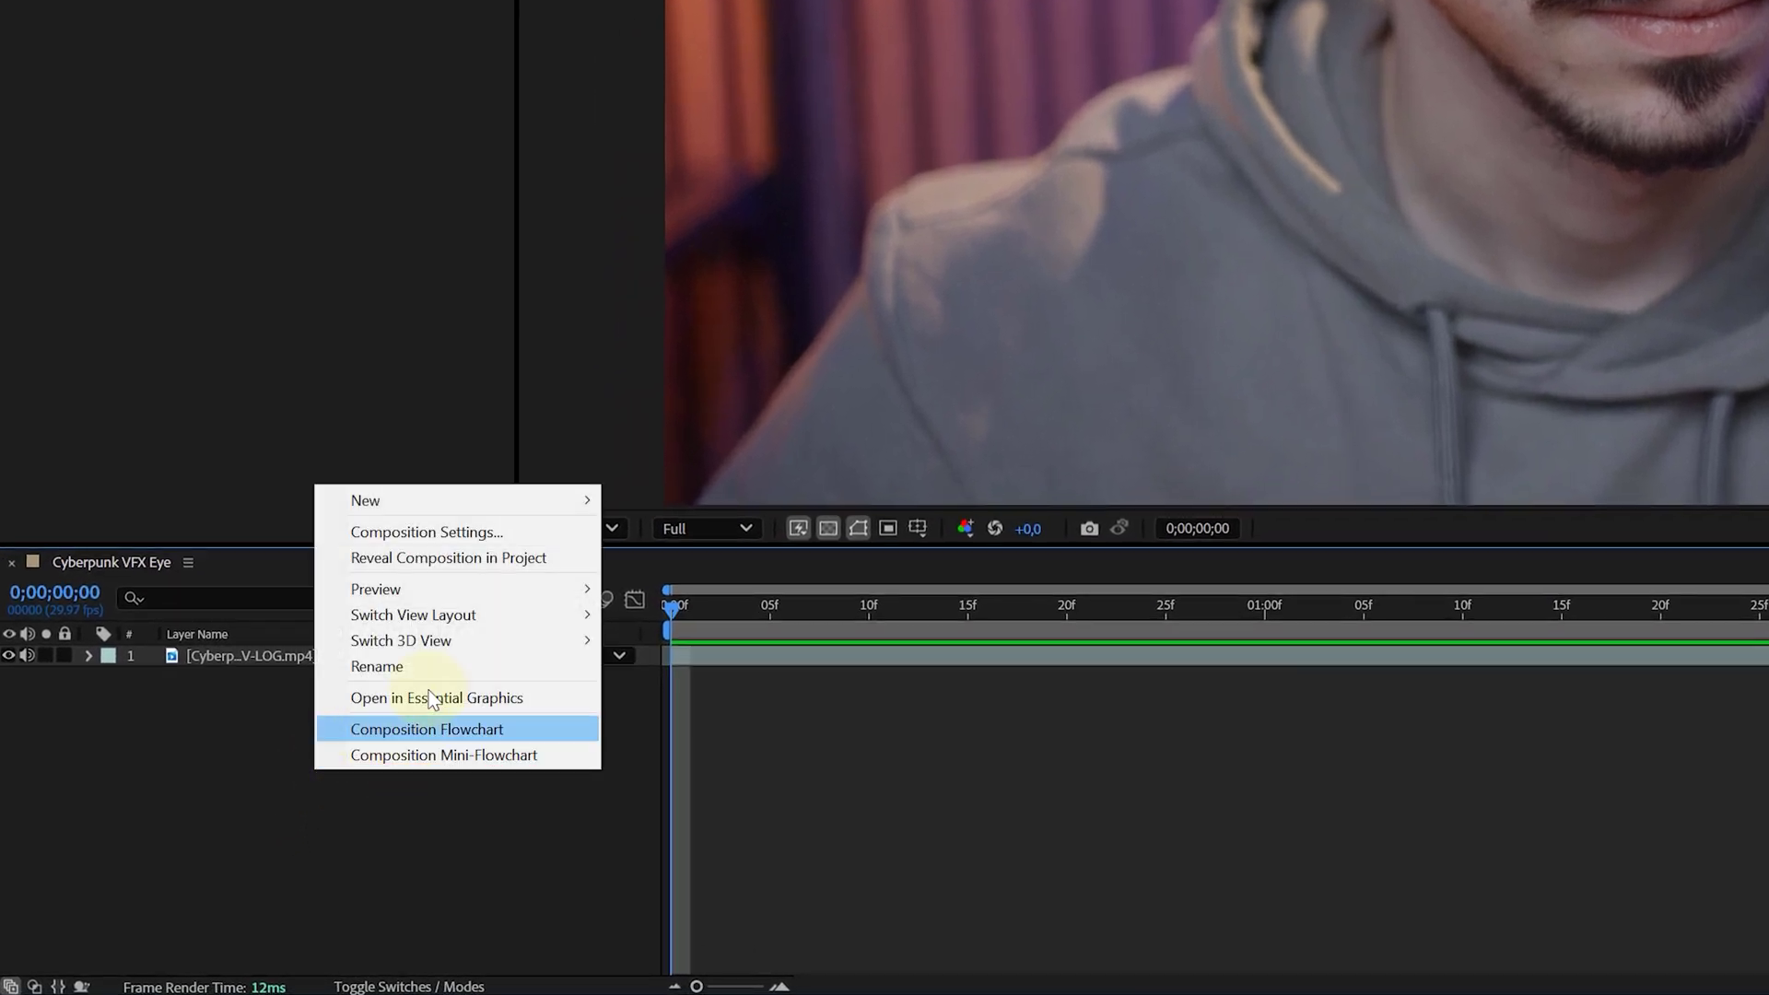
pyautogui.moveTo(459, 505)
pyautogui.click(660, 632)
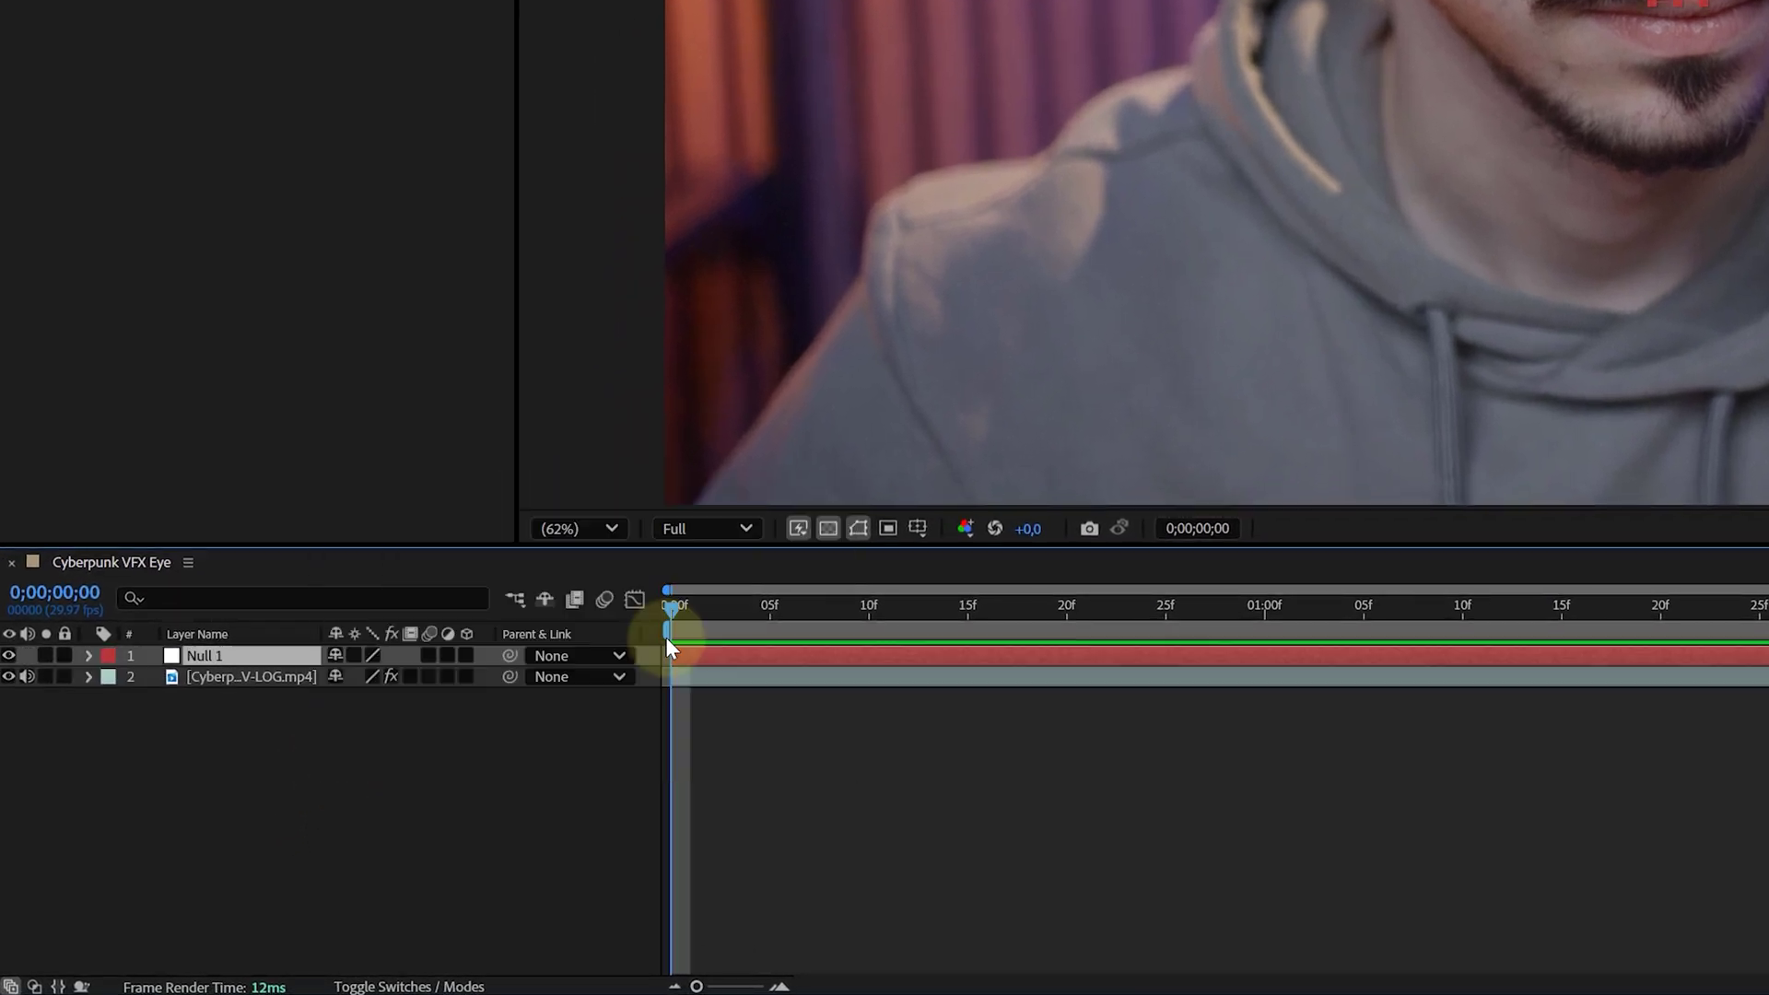
pyautogui.click(249, 676)
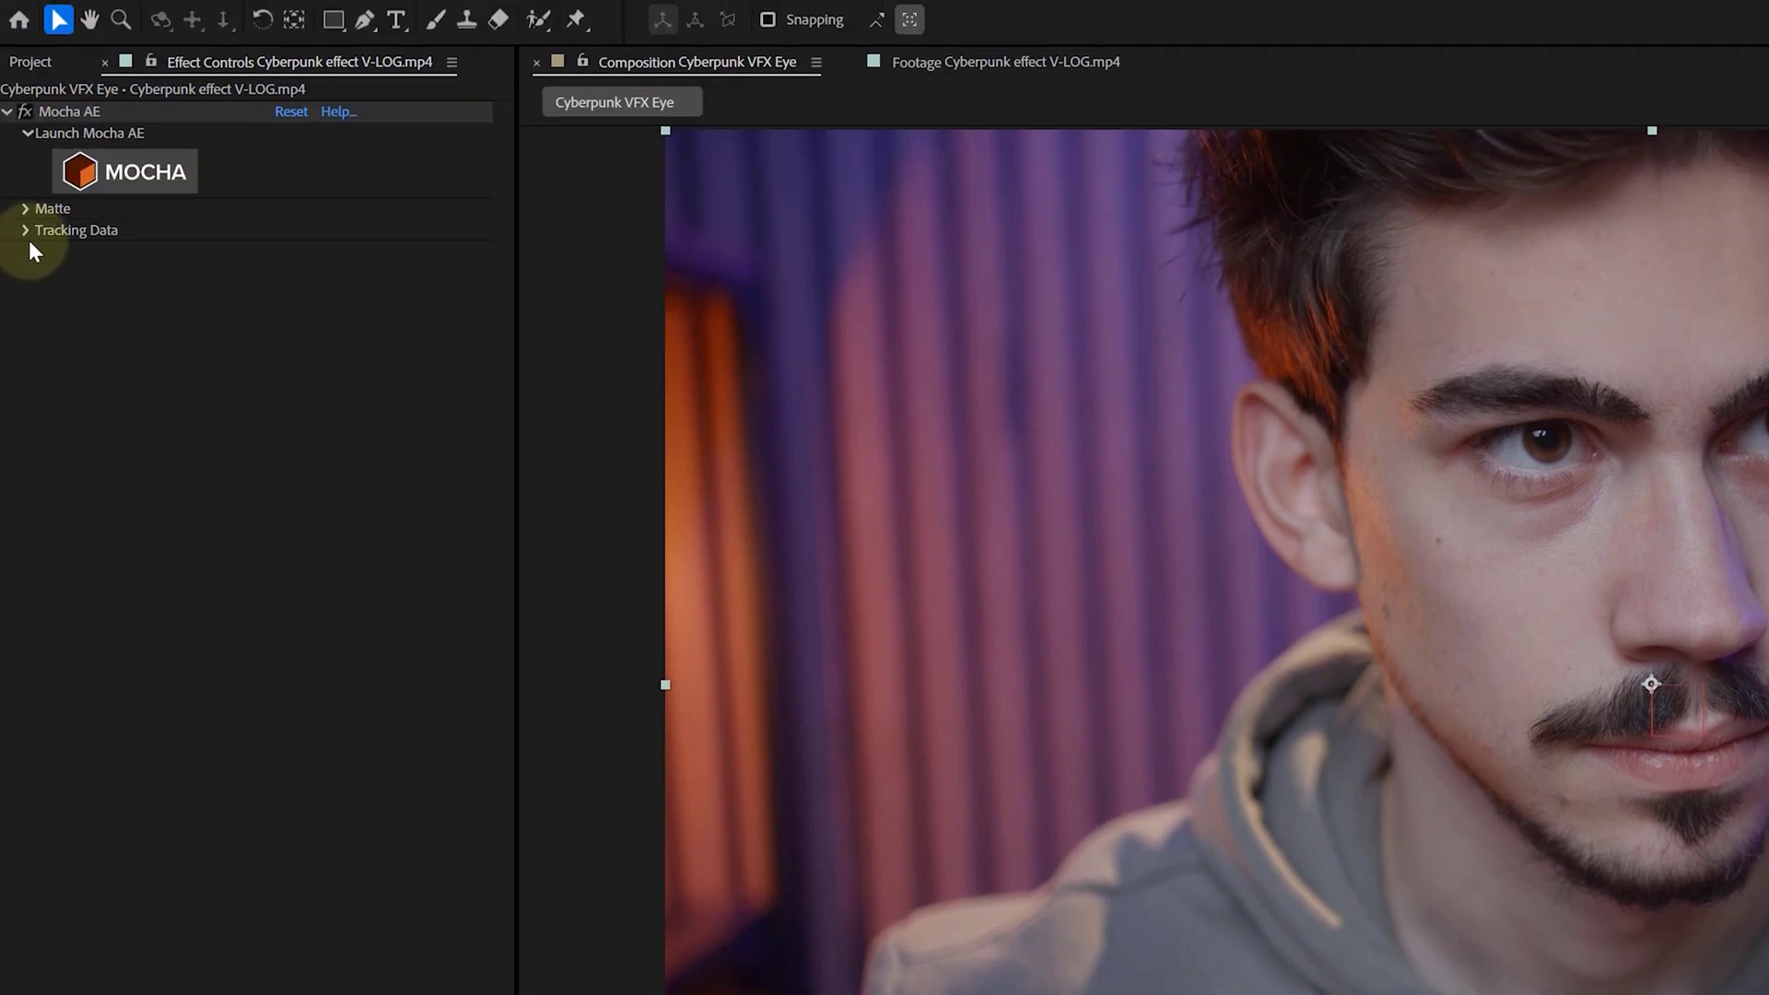
# Create Mocha track data from Layer 2's eyelid track
pyautogui.click(25, 232)
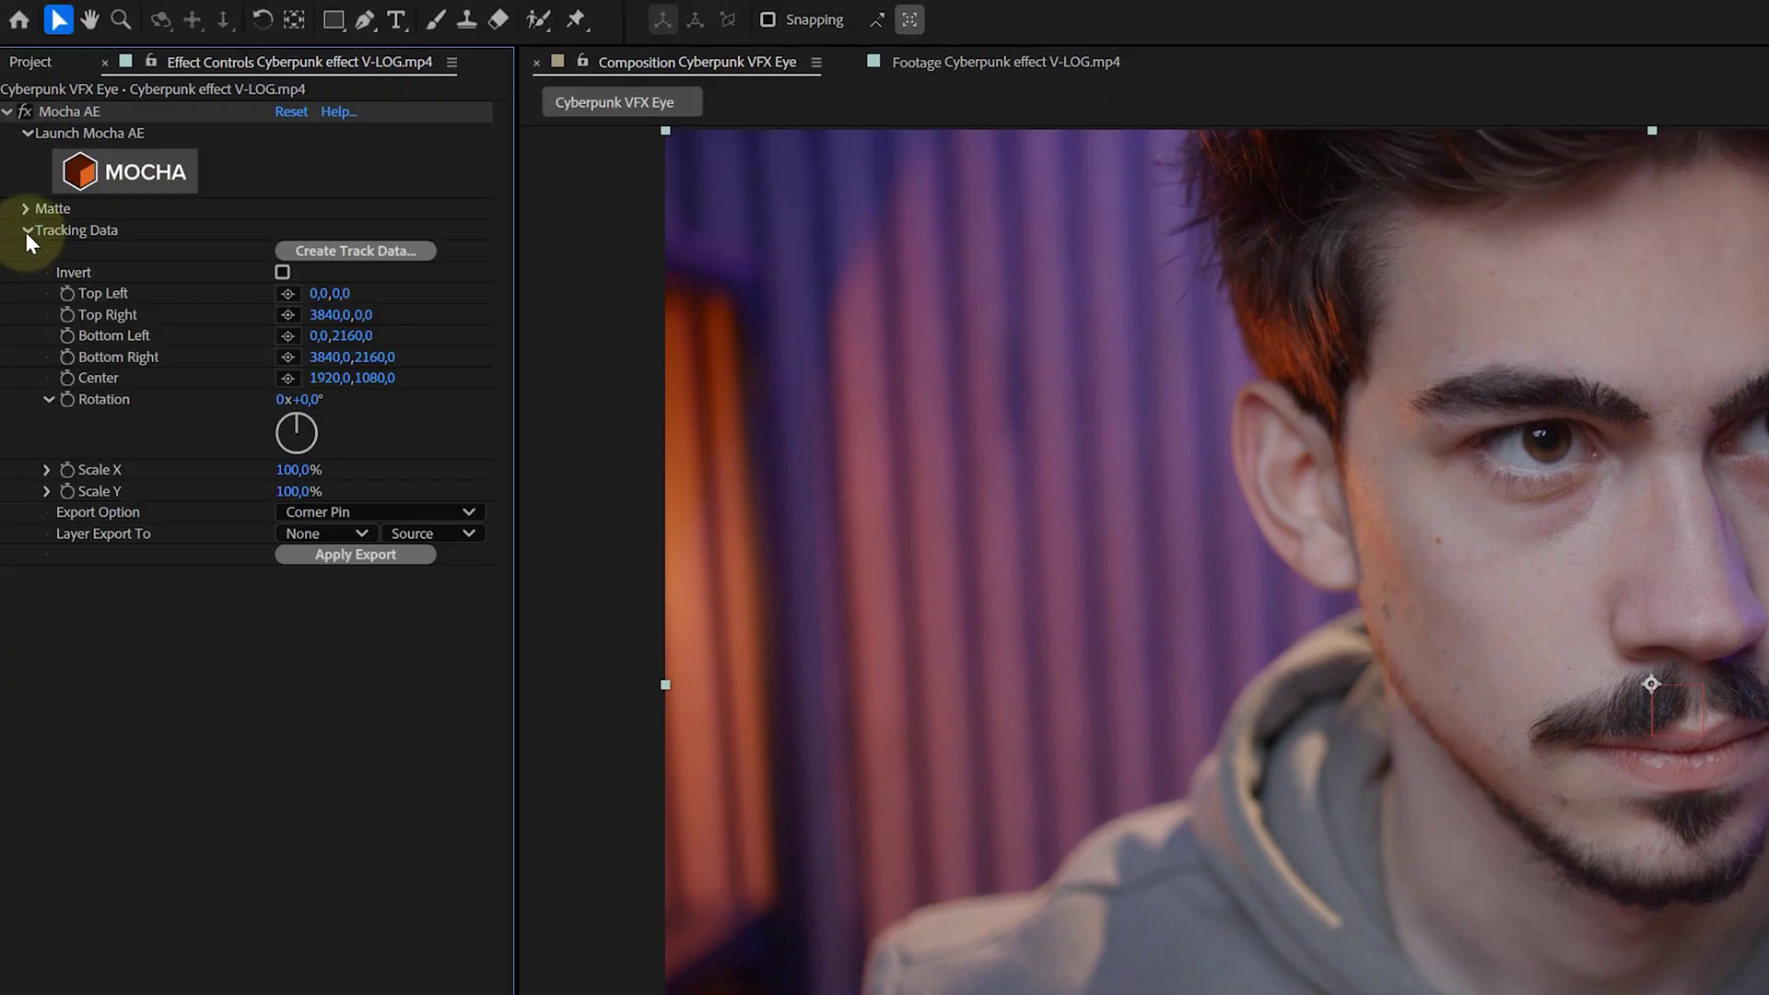
pyautogui.click(376, 254)
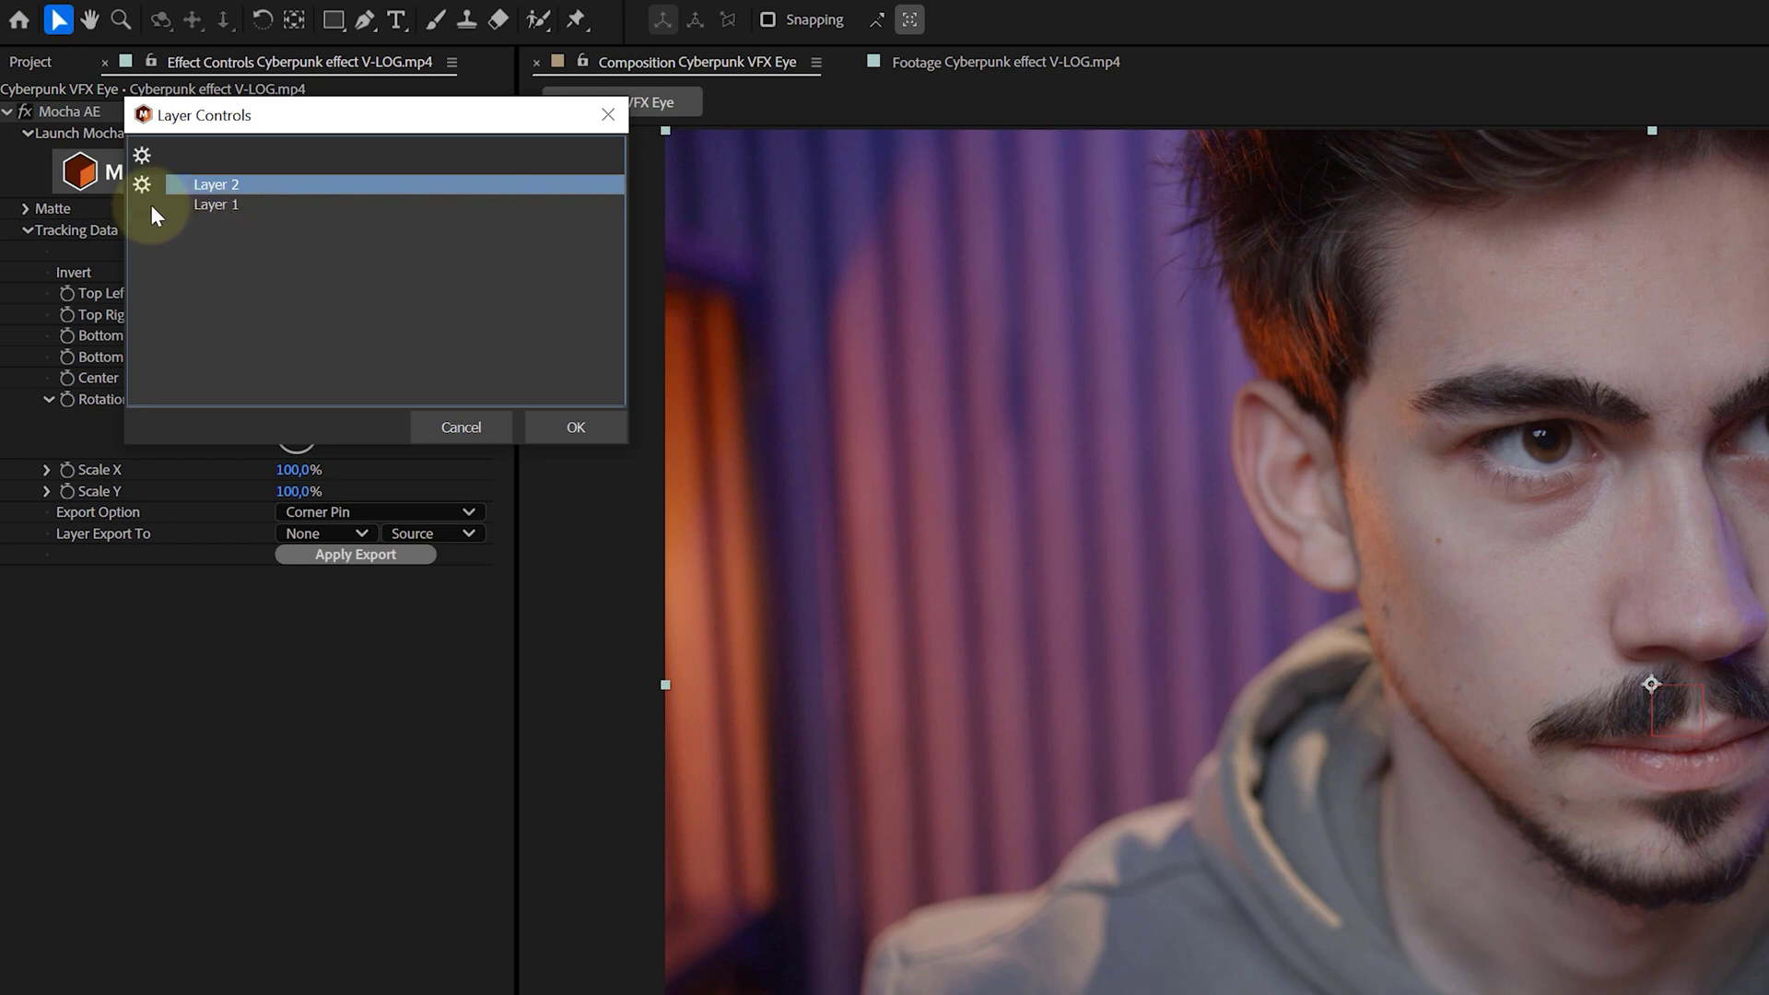
pyautogui.click(581, 426)
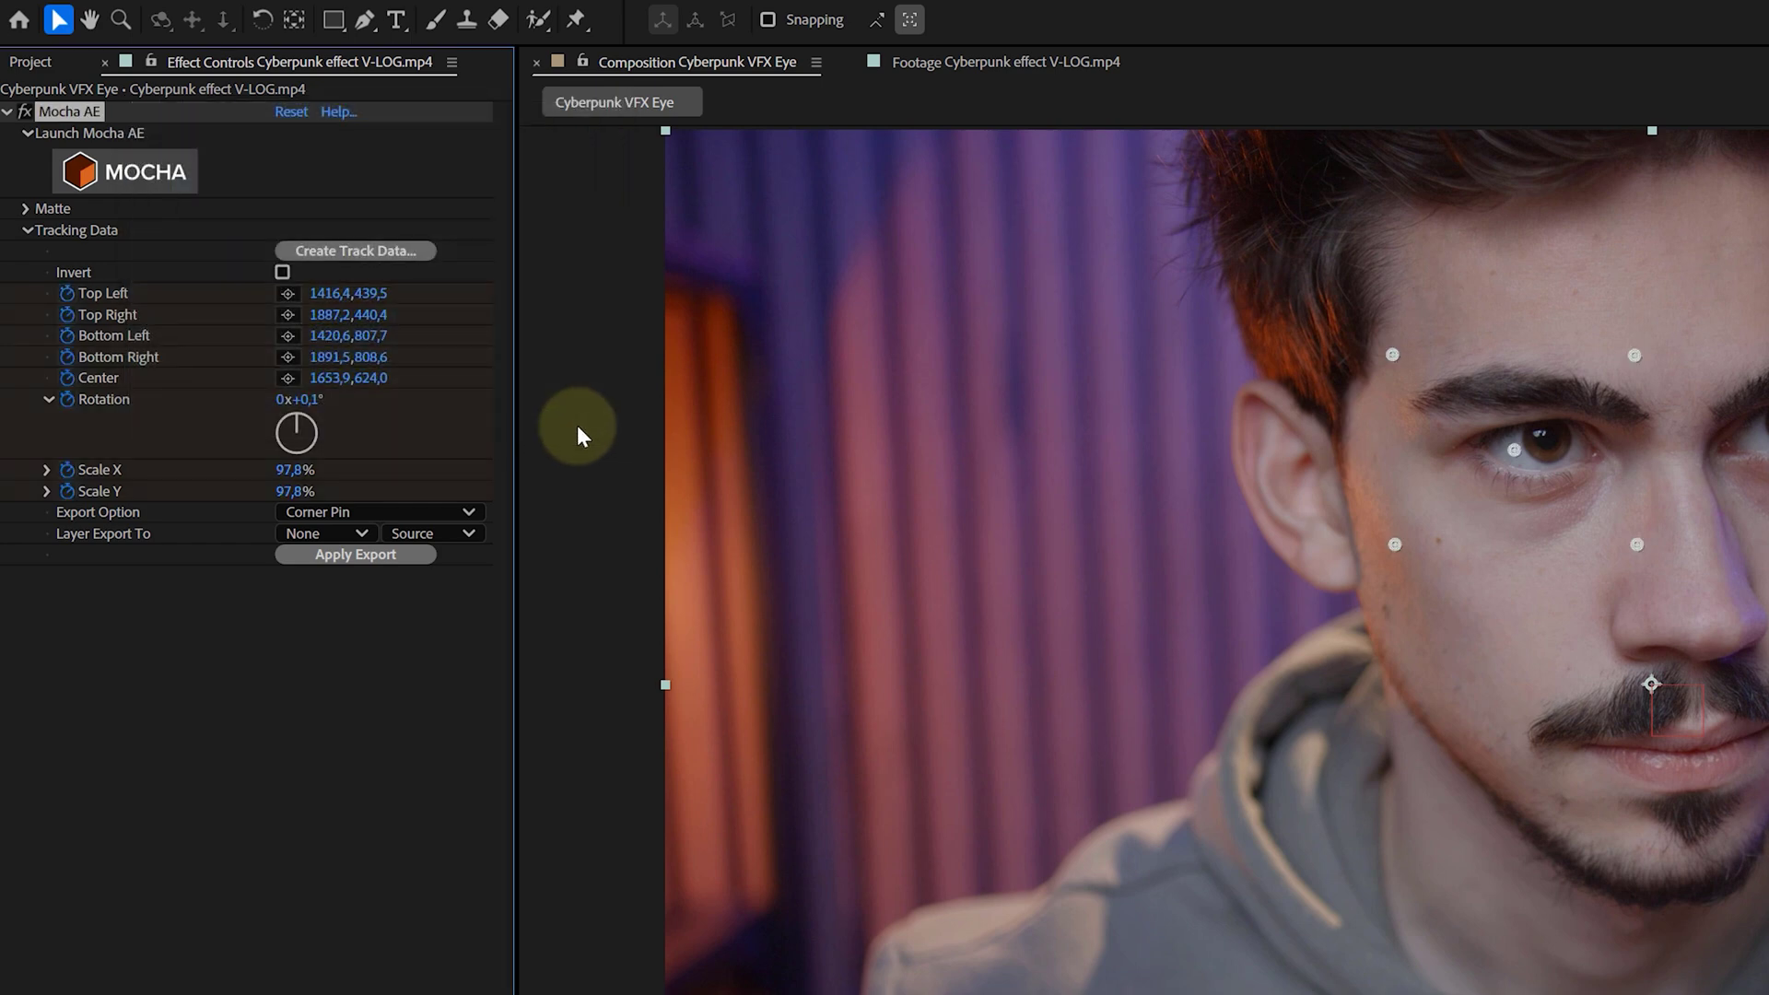
# Export the track as Transform data onto Null 1 and check it follows the eye
pyautogui.click(470, 513)
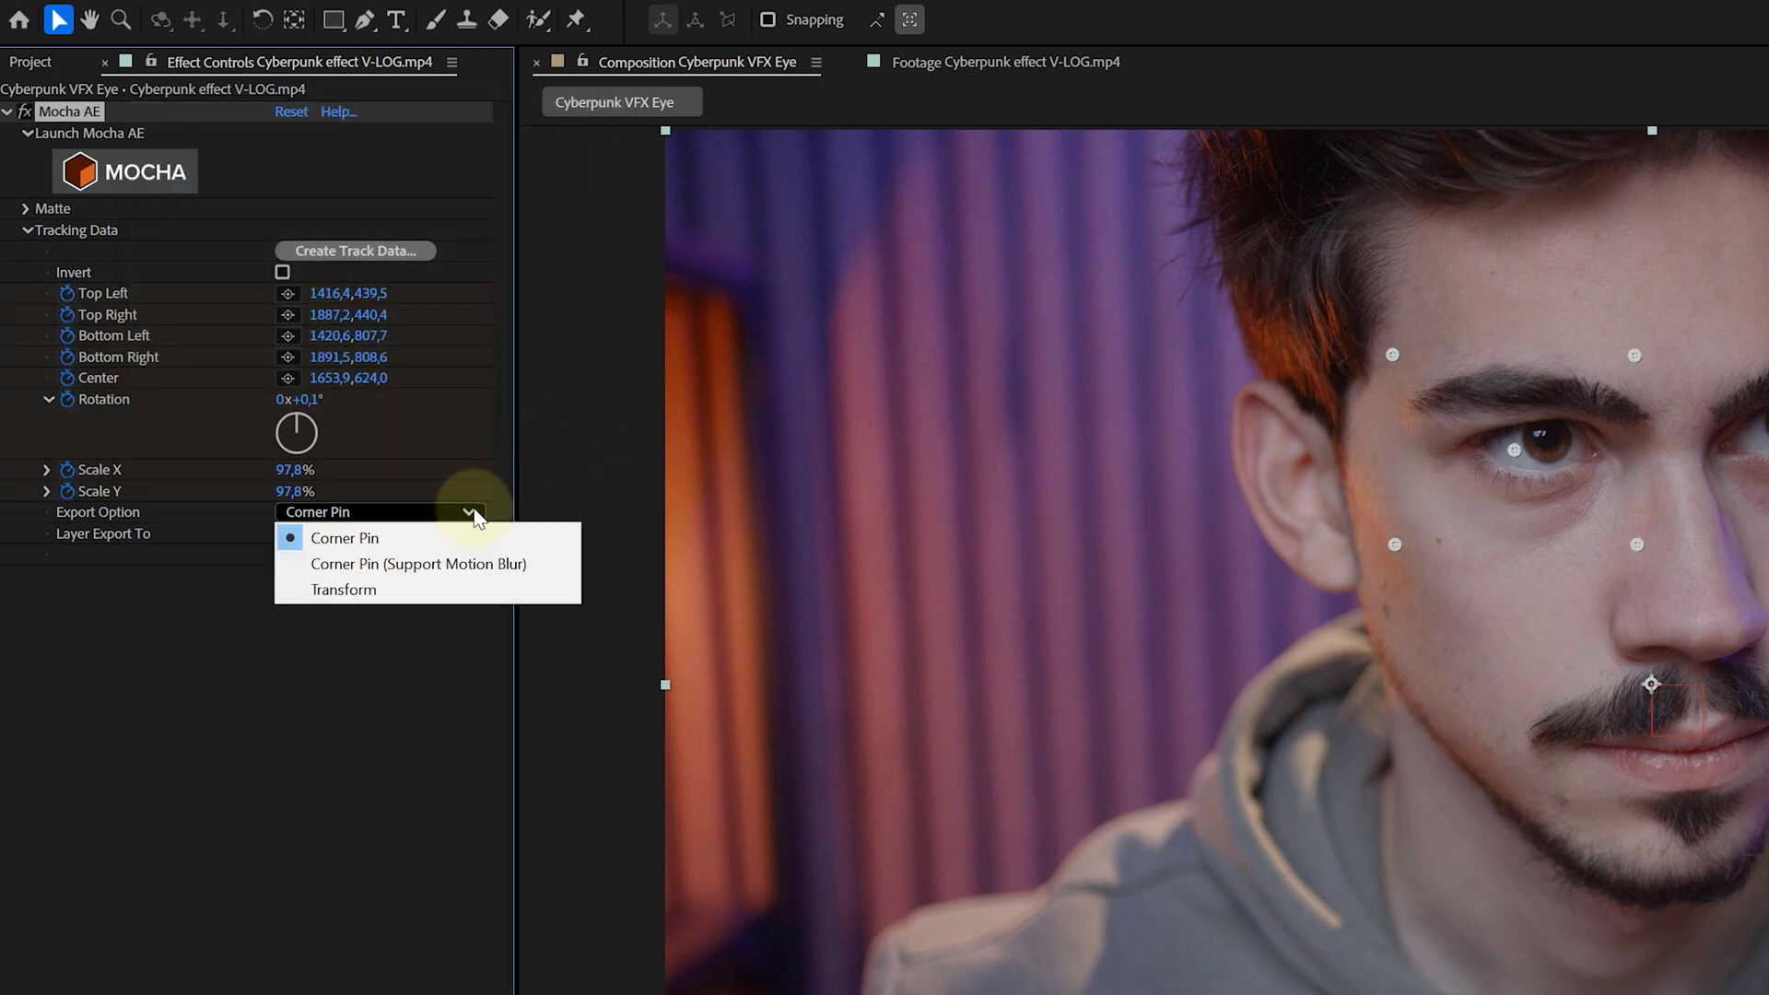
pyautogui.click(432, 590)
pyautogui.click(356, 535)
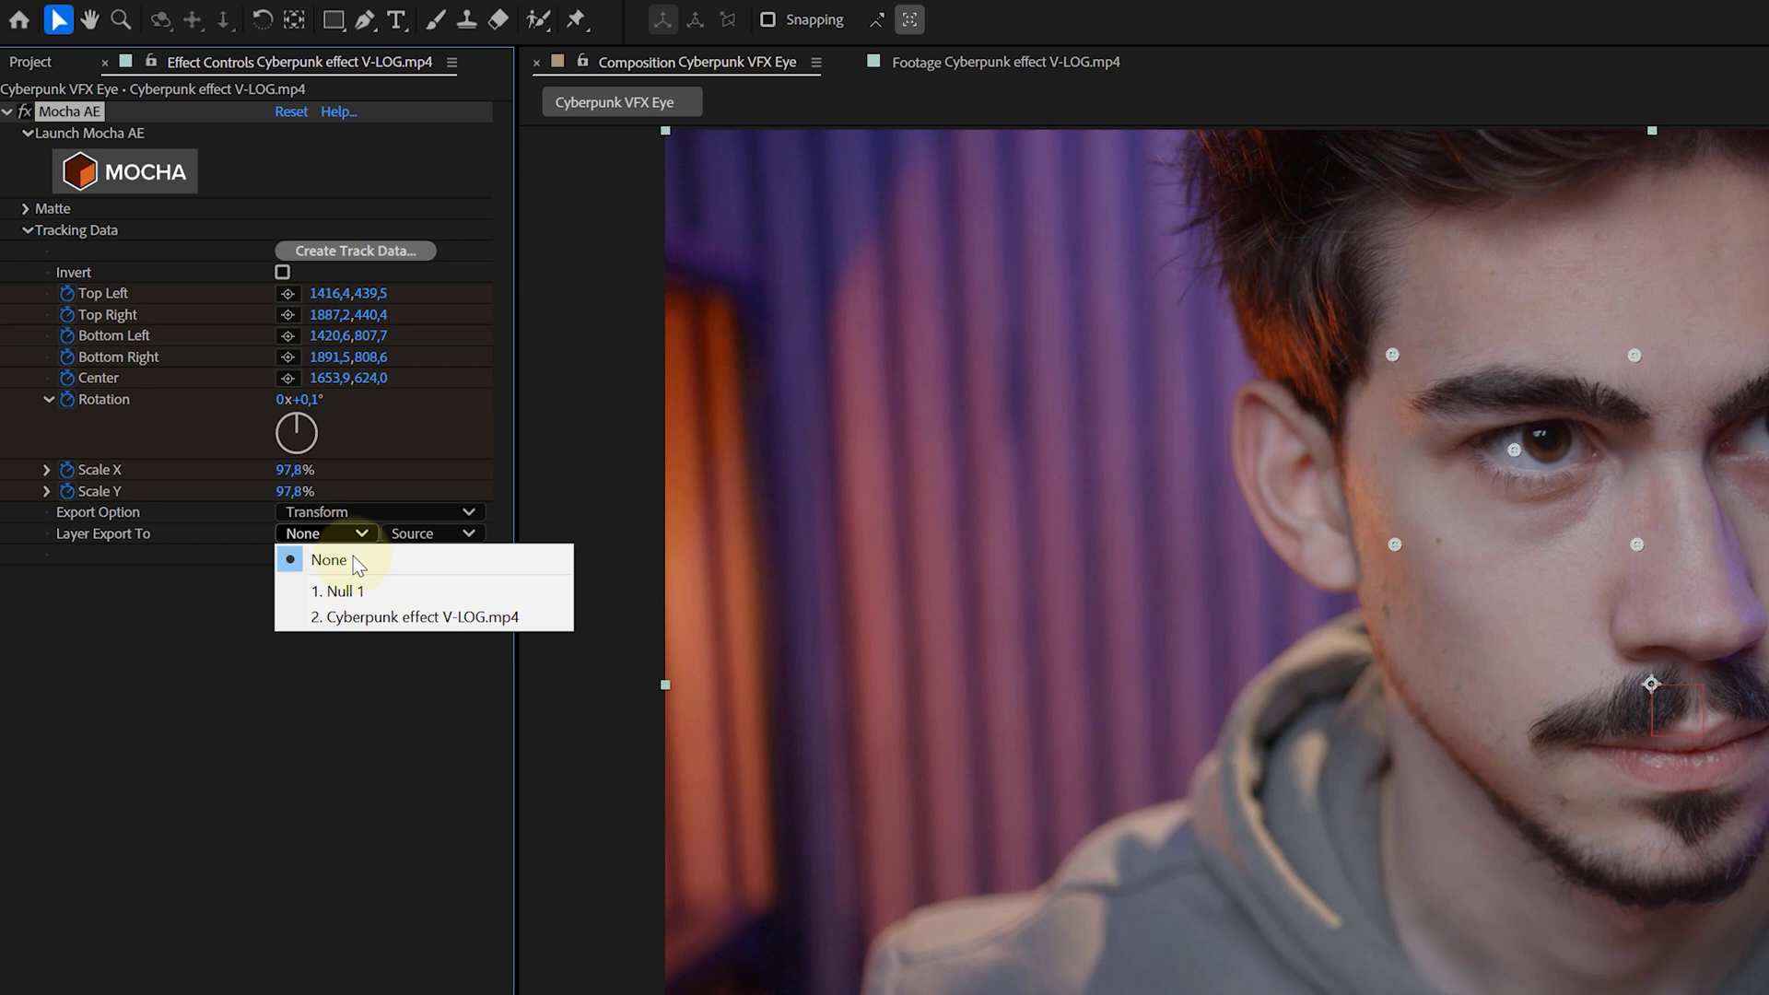
pyautogui.click(367, 588)
pyautogui.click(367, 554)
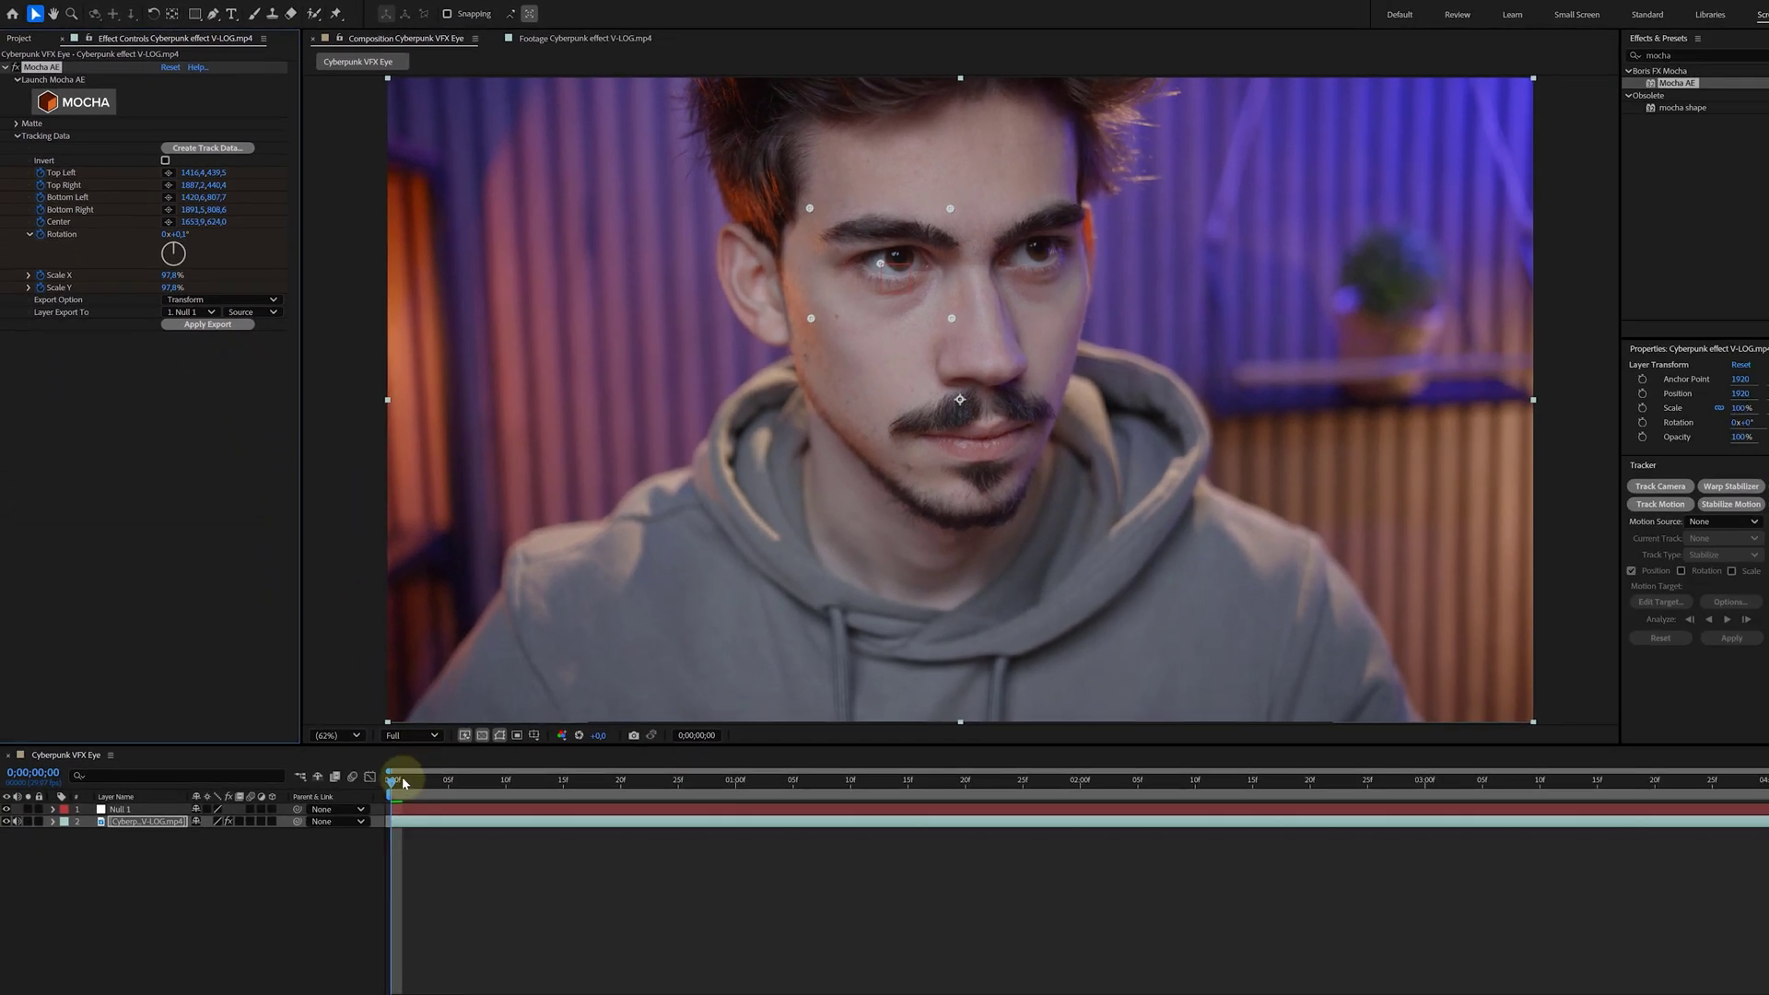
pyautogui.moveTo(403, 783)
pyautogui.mouseDown()
pyautogui.moveTo(1765, 783)
pyautogui.moveTo(411, 770)
pyautogui.mouseUp()
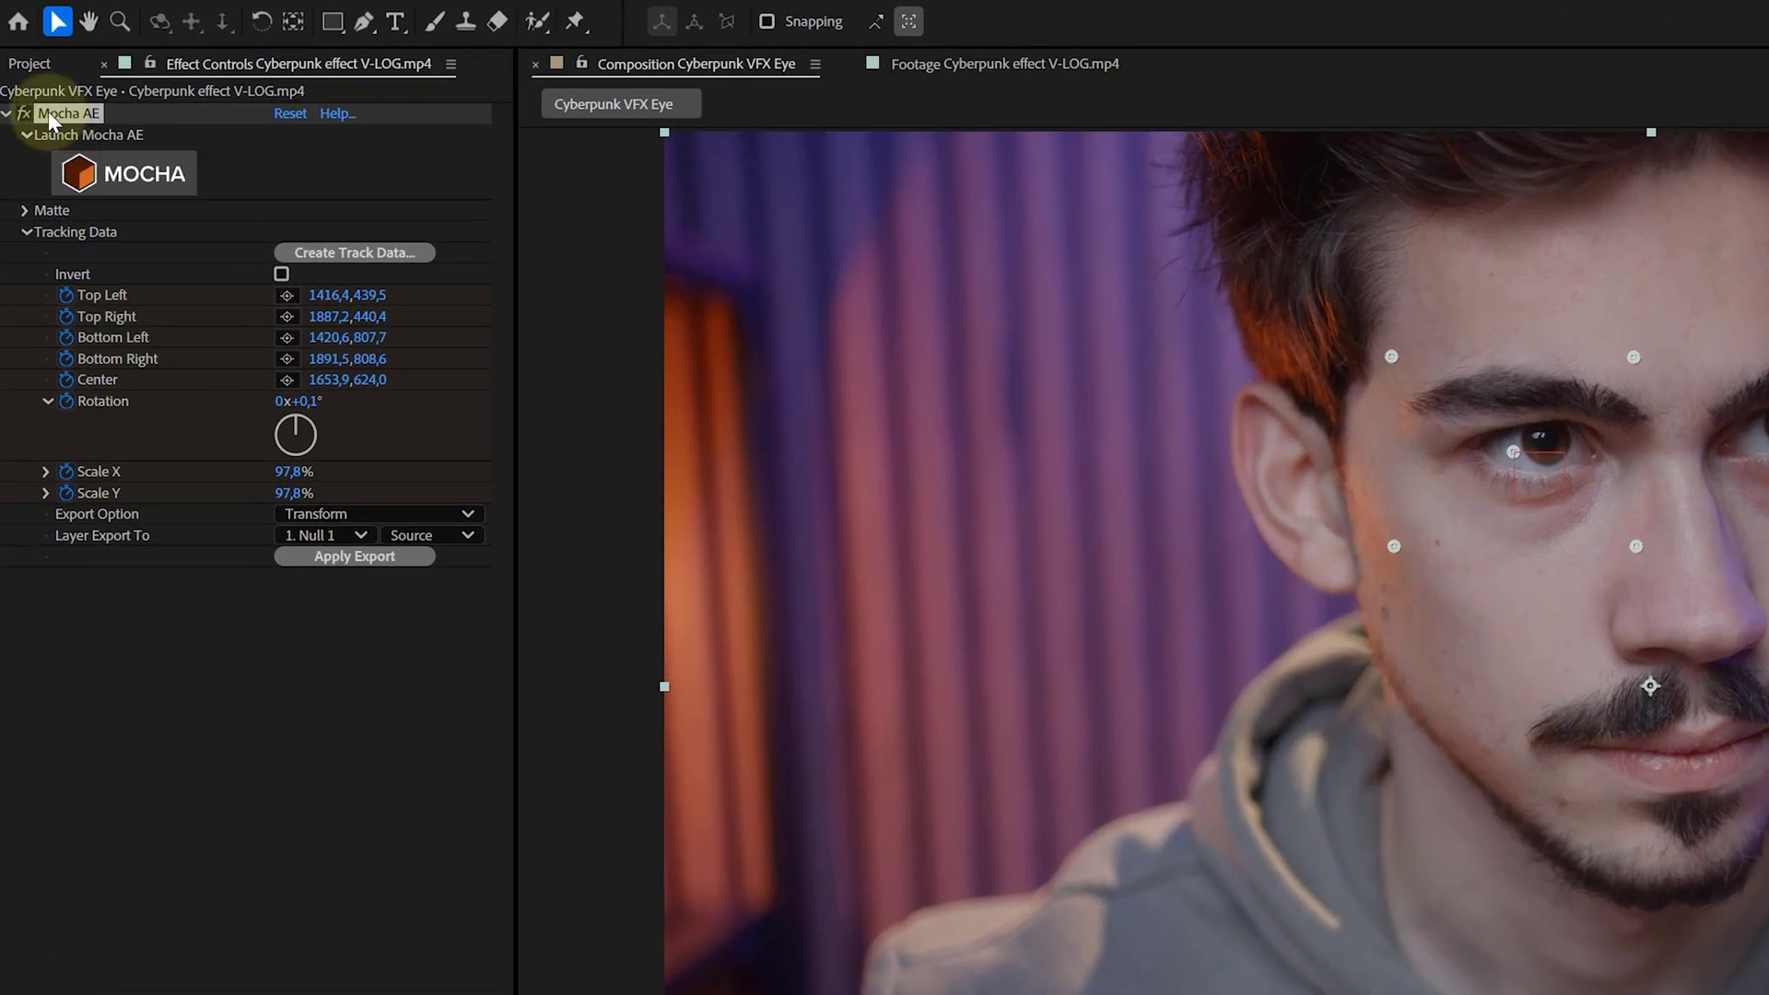
# Add the HUD footage as the top layer and apply CC Sphere to it
pyautogui.click(18, 38)
pyautogui.press('Down')
pyautogui.press('Down')
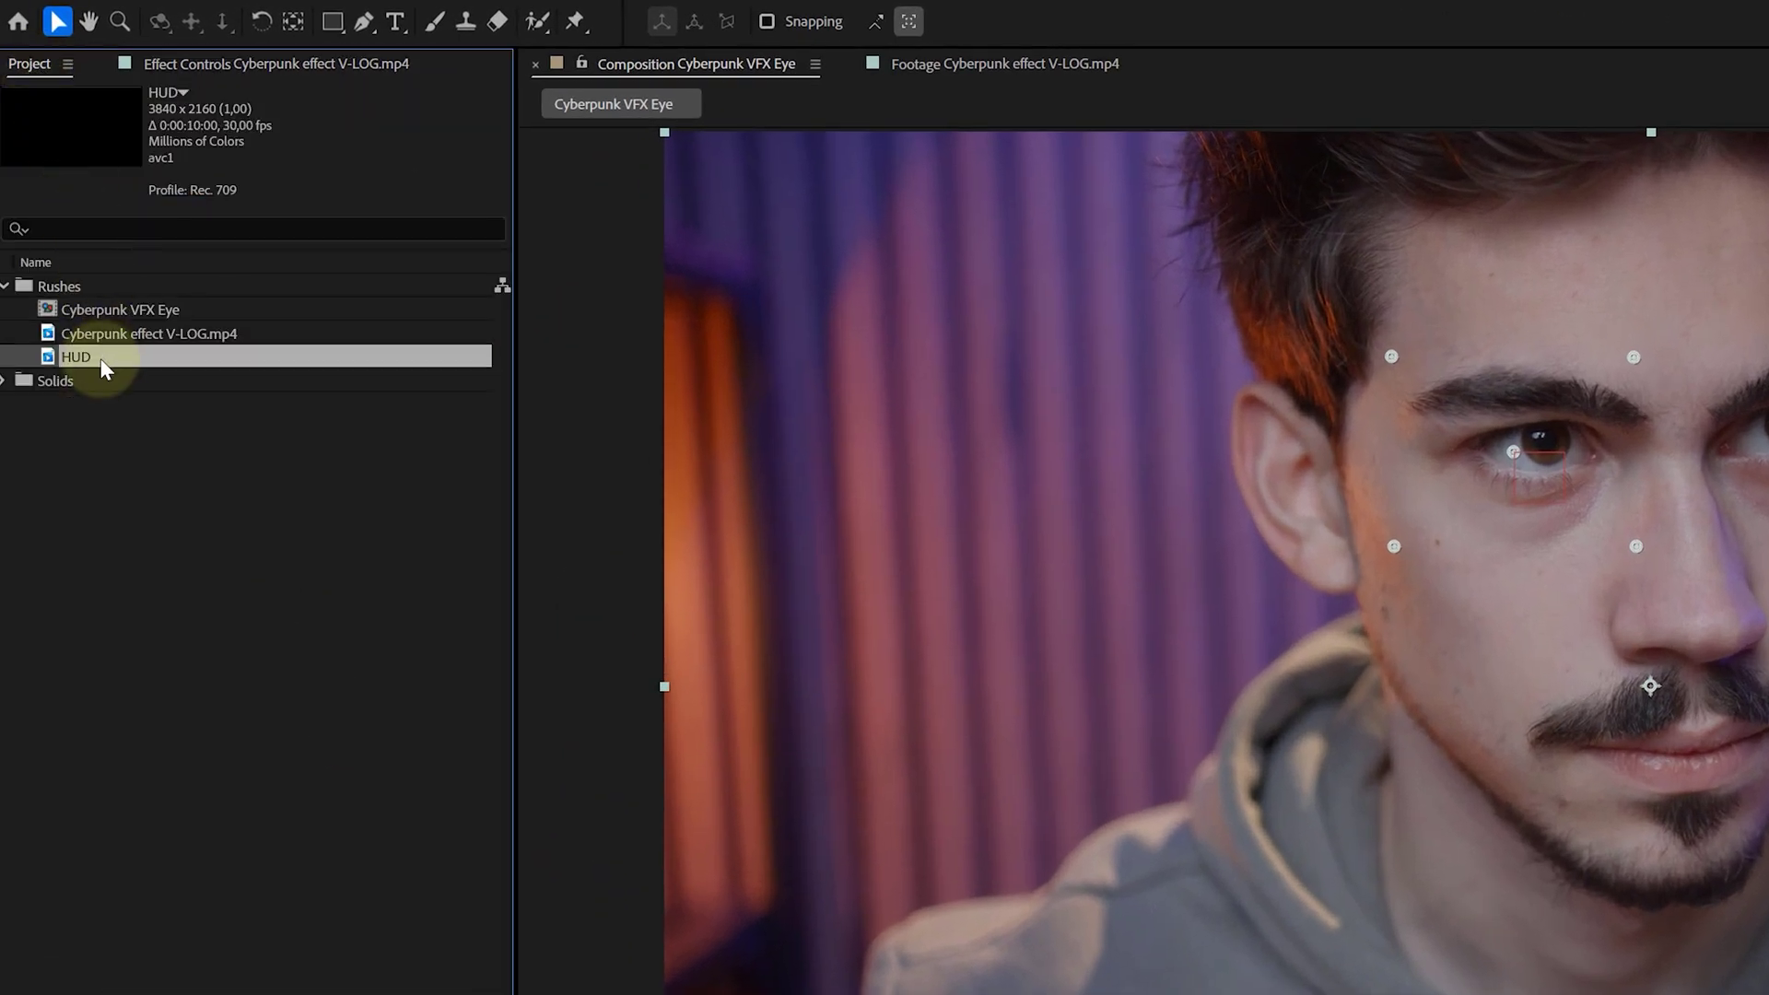
pyautogui.moveTo(101, 358); pyautogui.dragTo(212, 648)
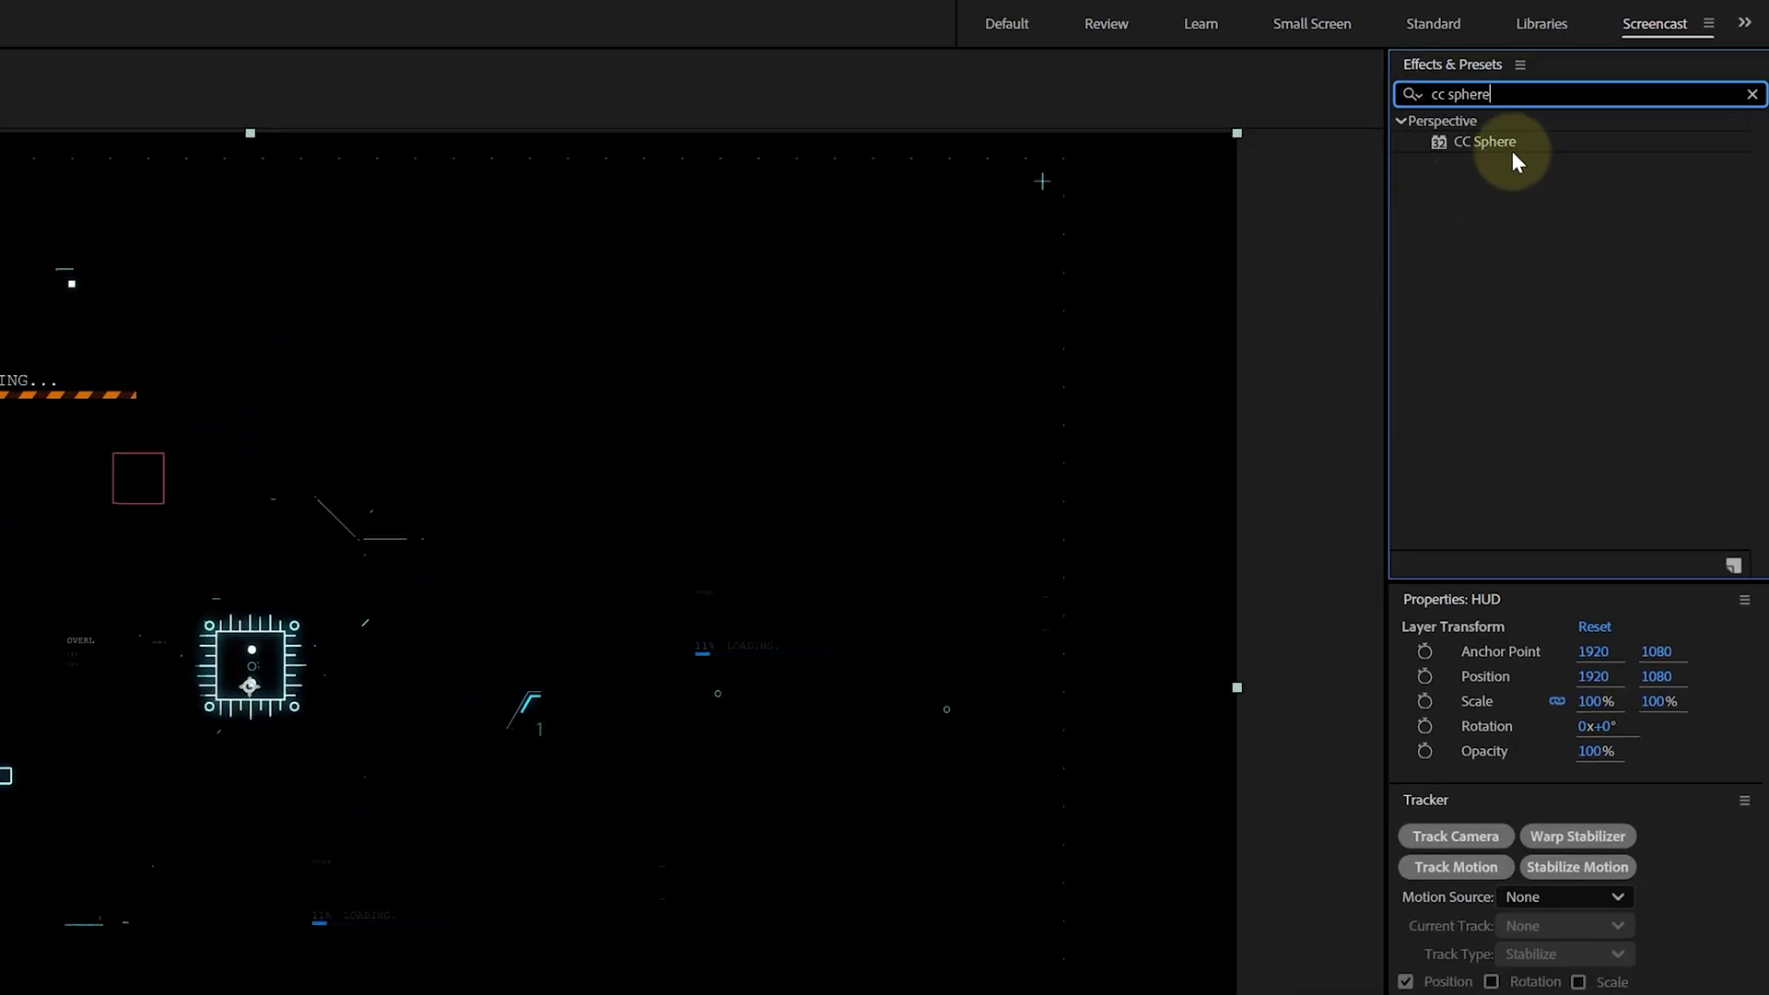
pyautogui.click(1483, 148)
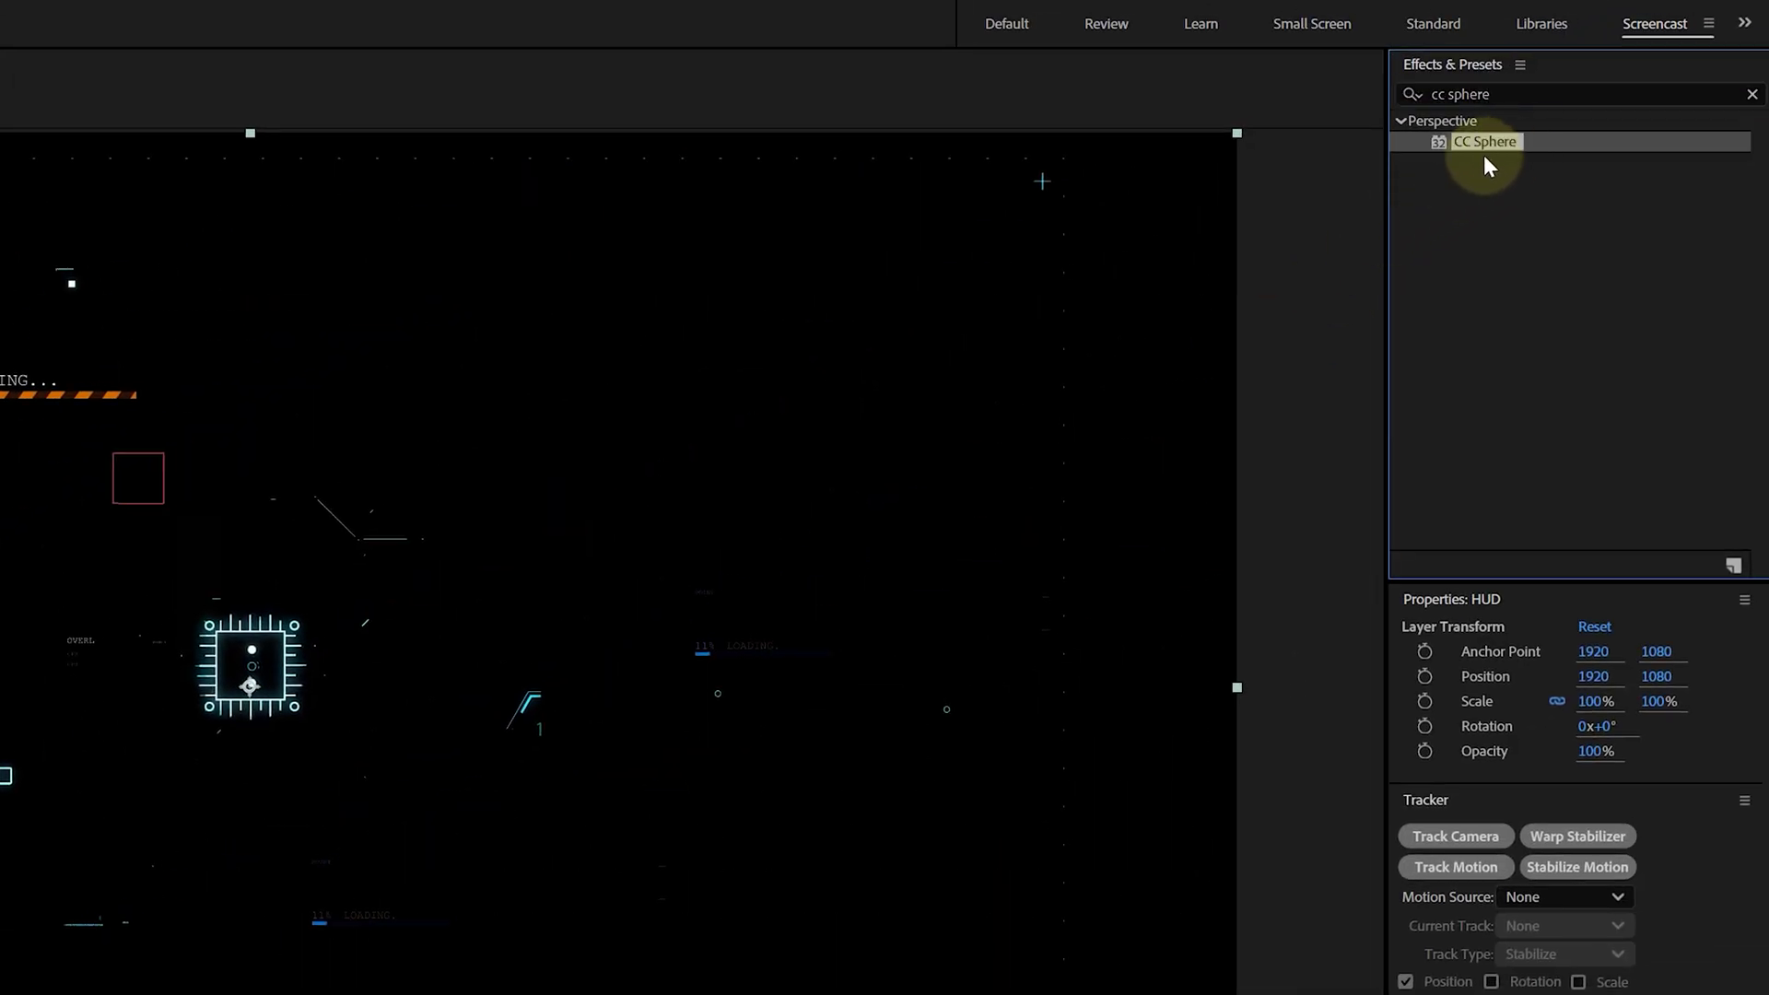
pyautogui.doubleClick(1498, 141)
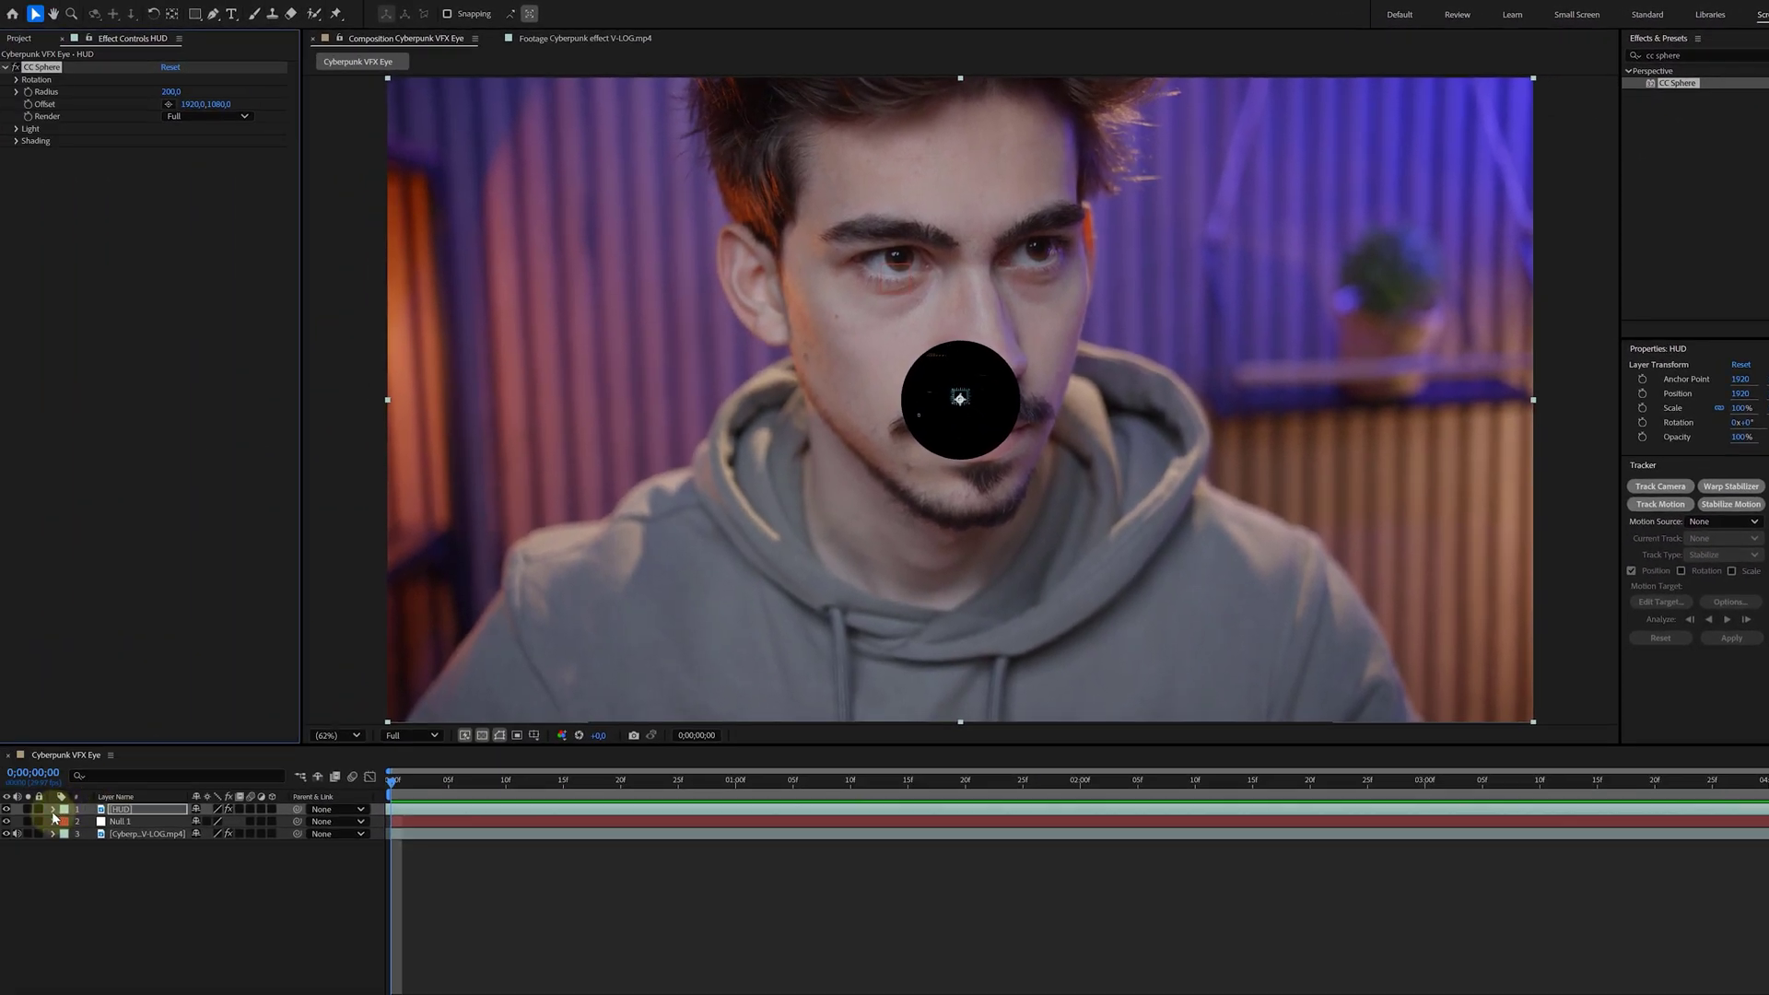
# Pick-whip the CC Sphere Offset to Null 1's Position
pyautogui.click(53, 809)
pyautogui.click(66, 822)
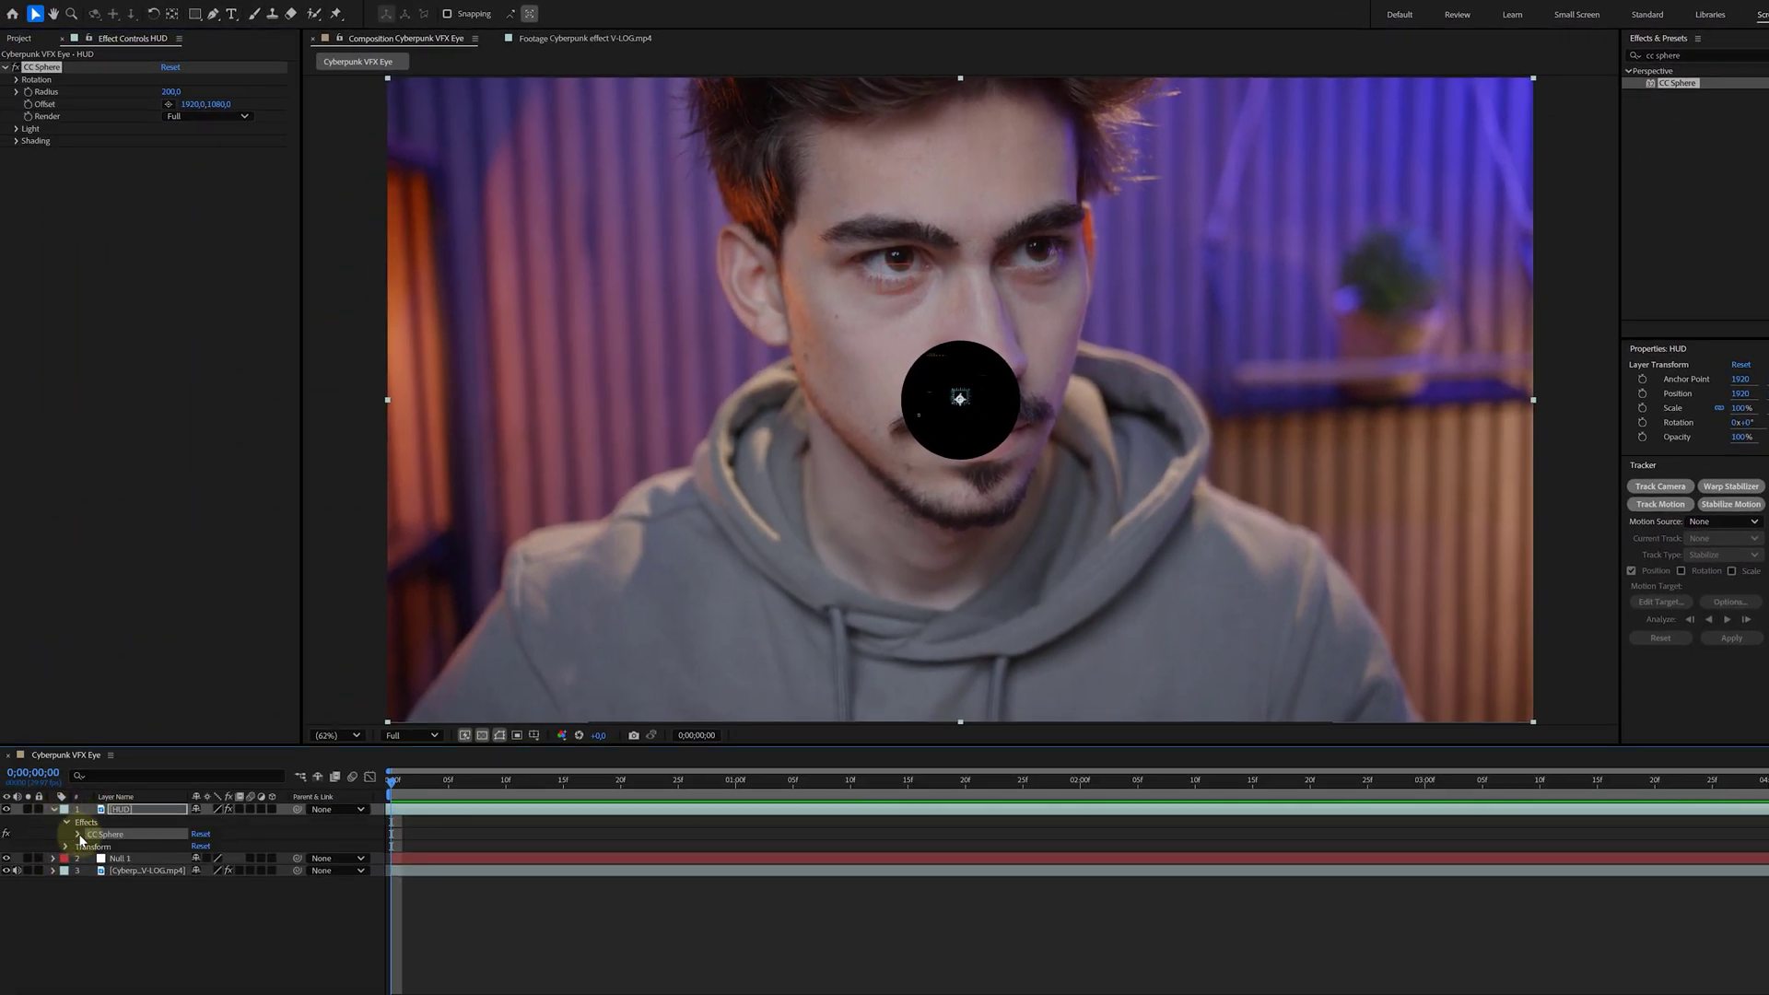
pyautogui.click(80, 834)
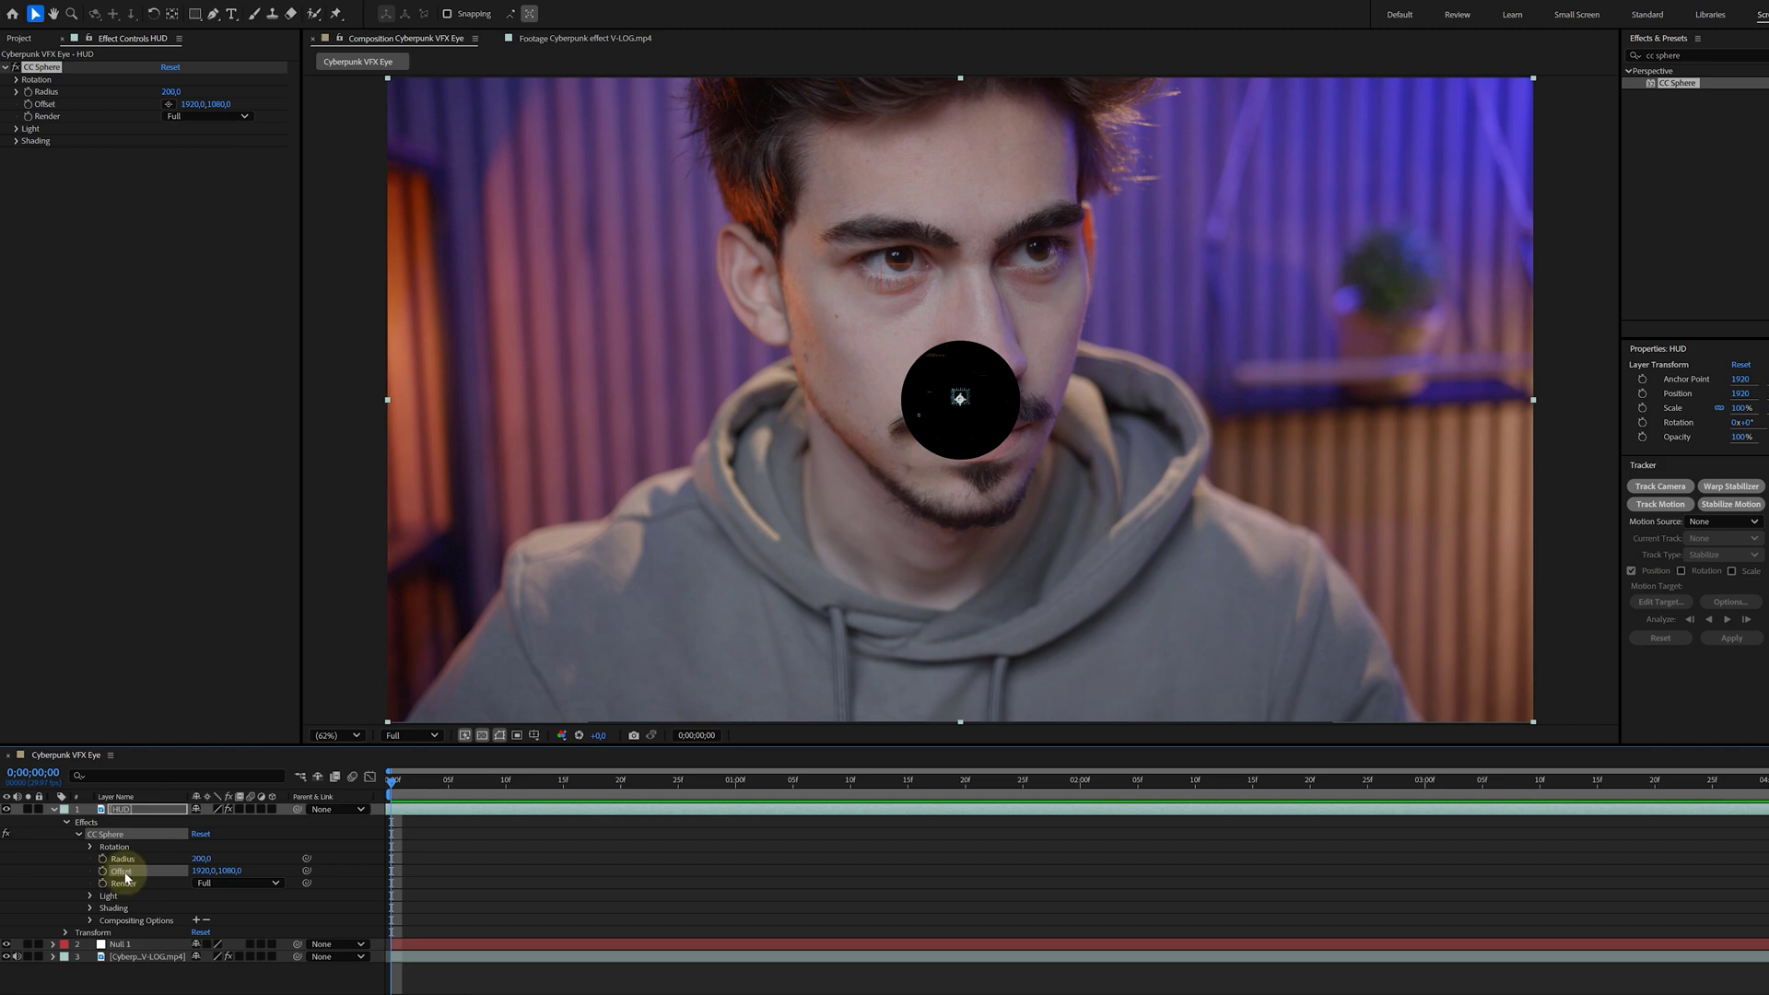
pyautogui.press('u')
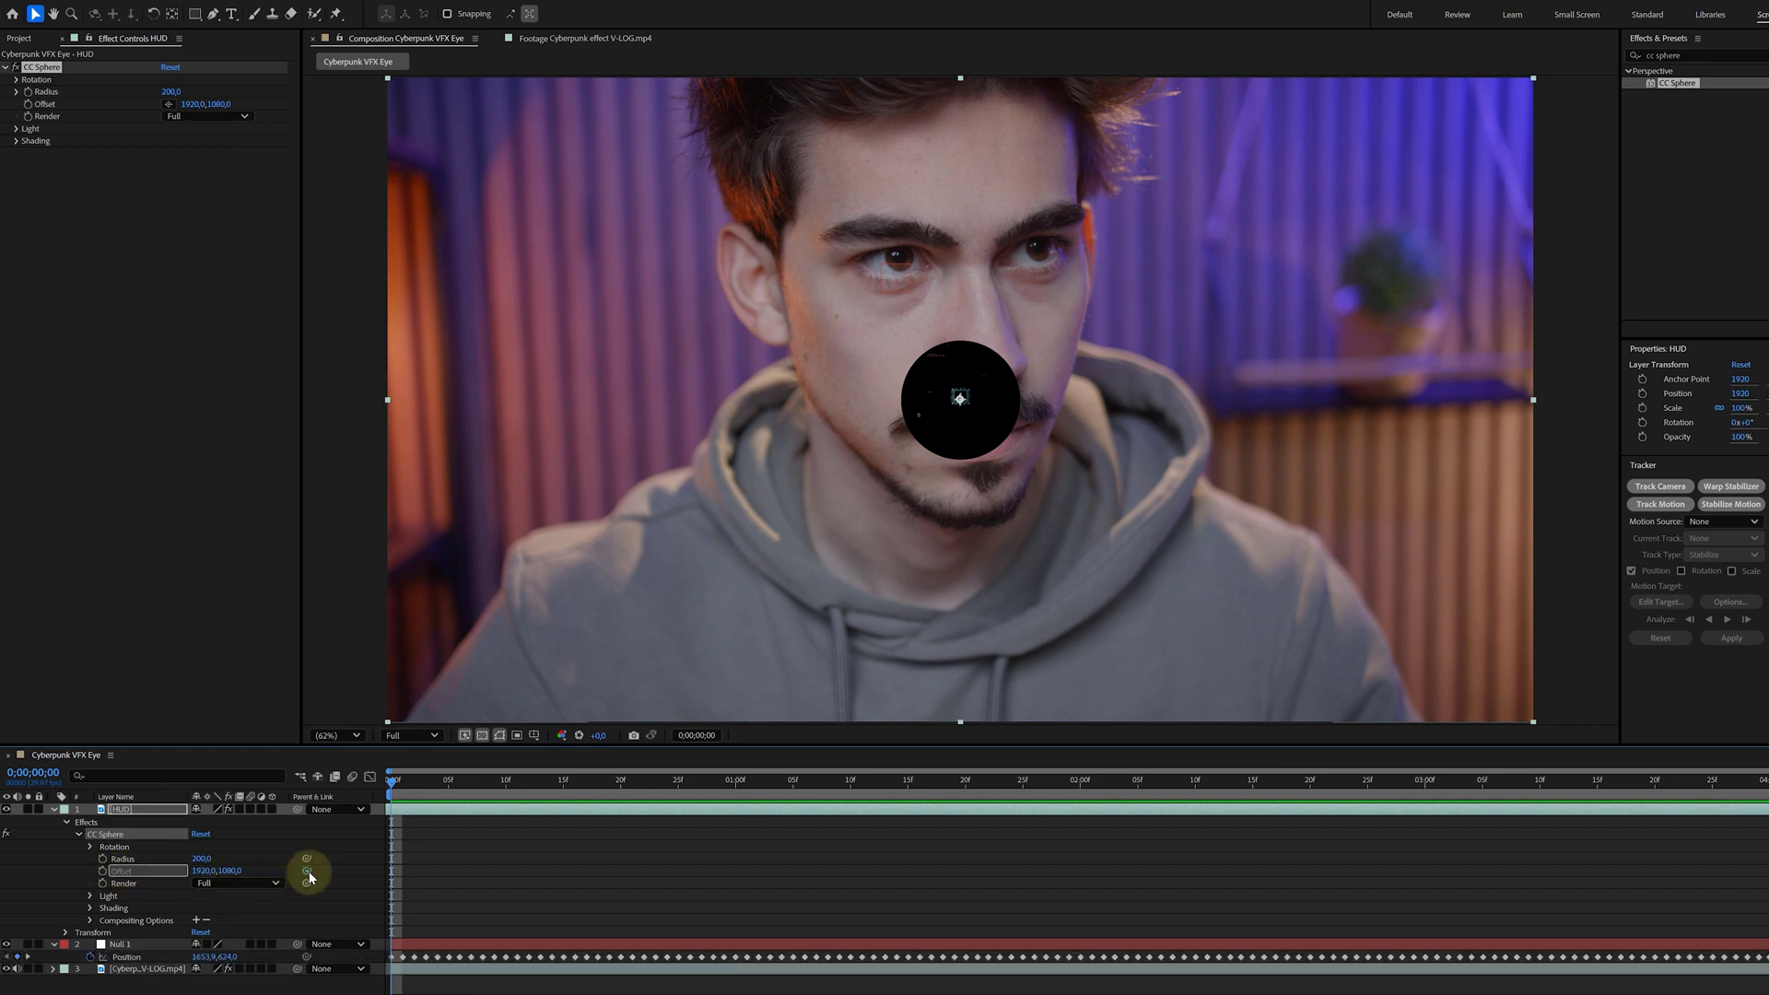
pyautogui.press('F4')
pyautogui.moveTo(306, 870); pyautogui.dragTo(129, 965)
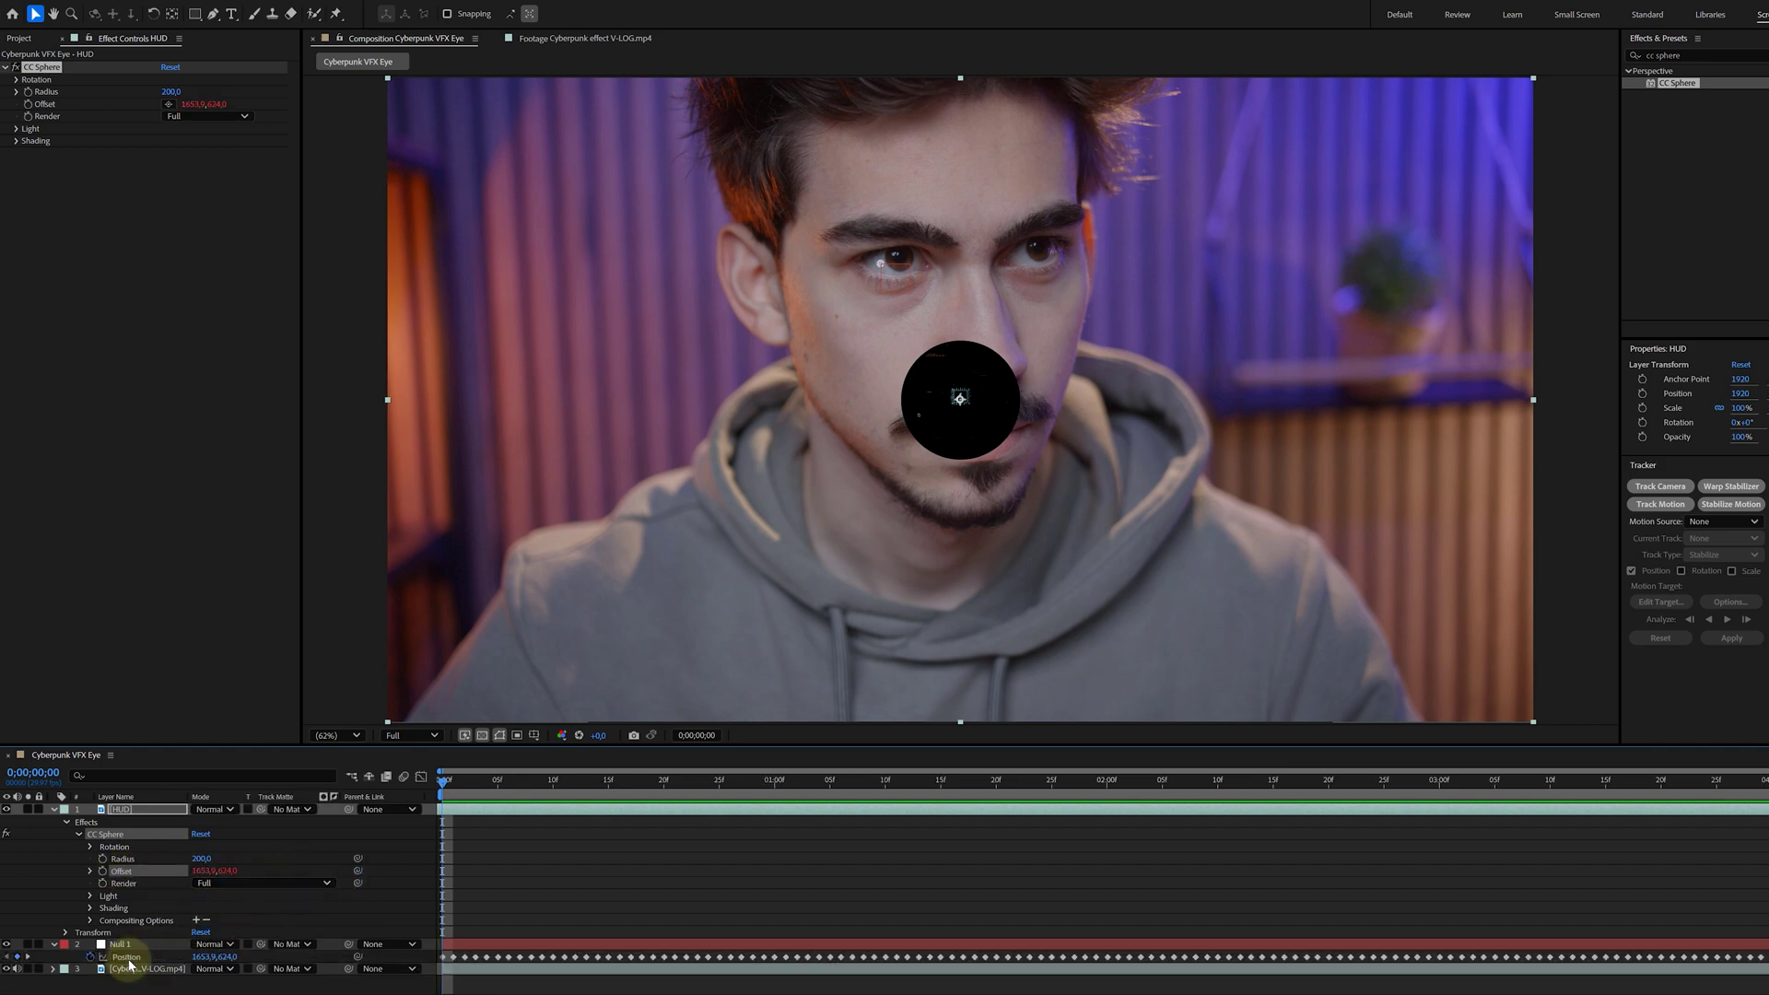
# Set the HUD layer to Screen blending and nudge its Position X slightly right
pyautogui.press('p')
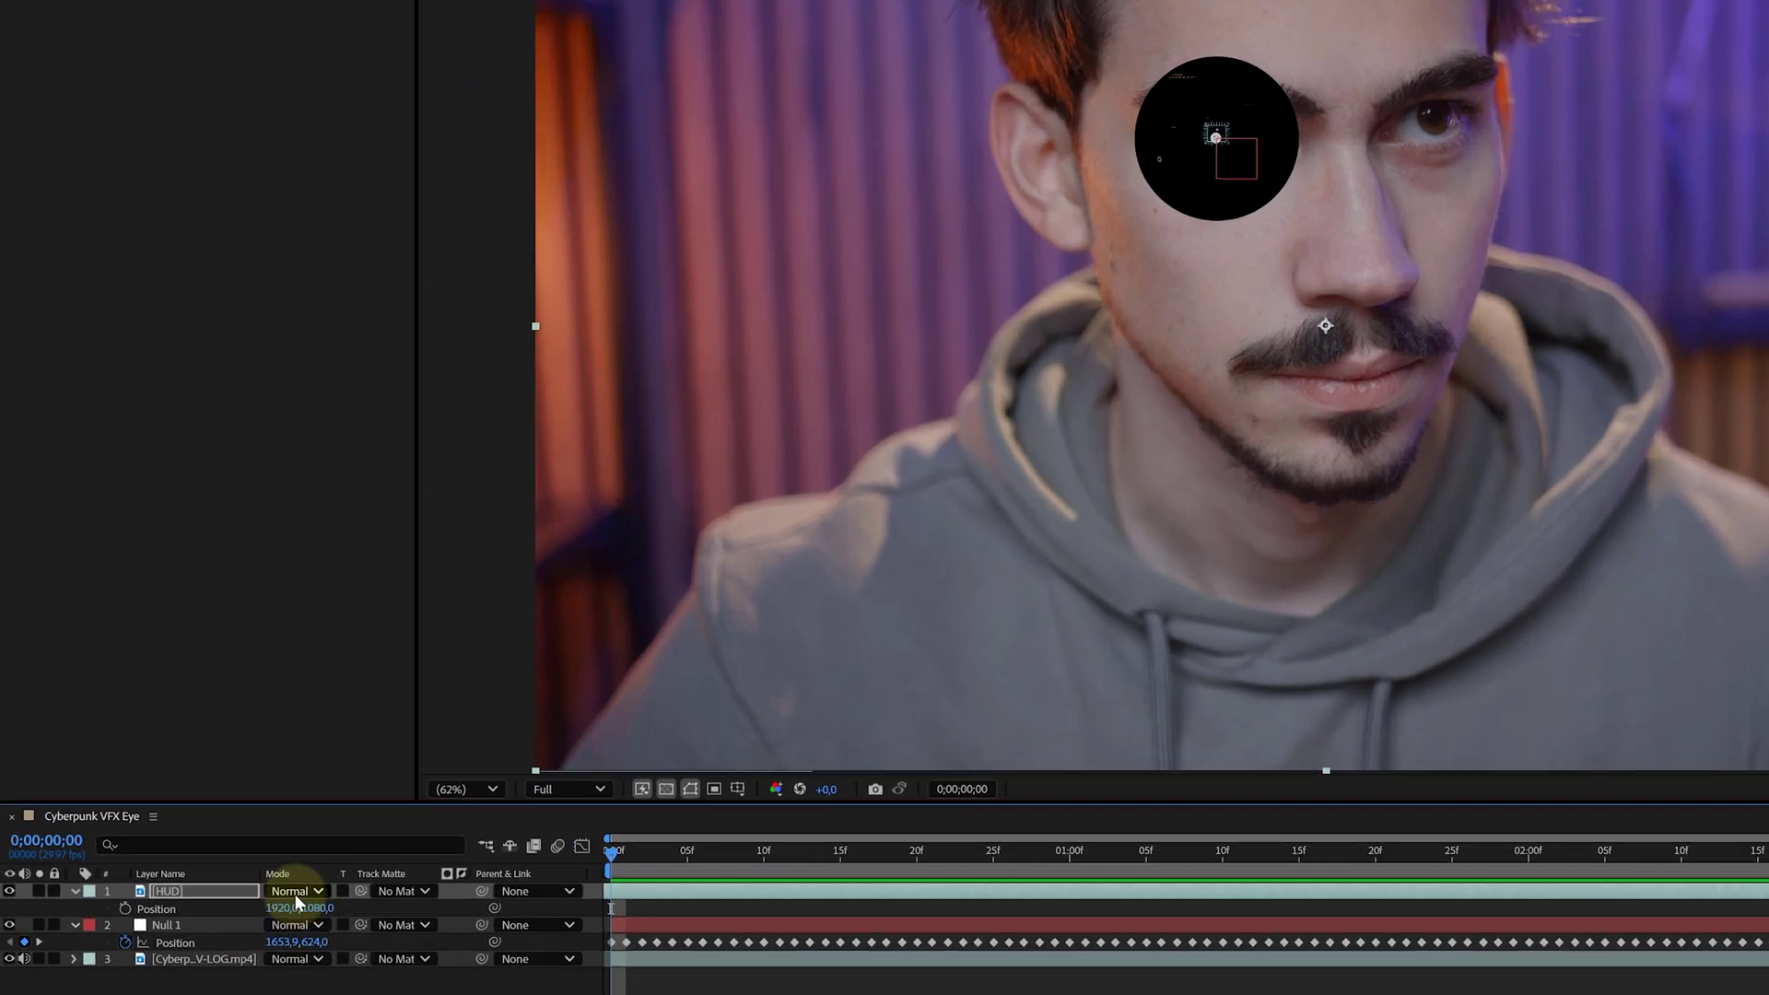
pyautogui.click(212, 809)
pyautogui.click(429, 267)
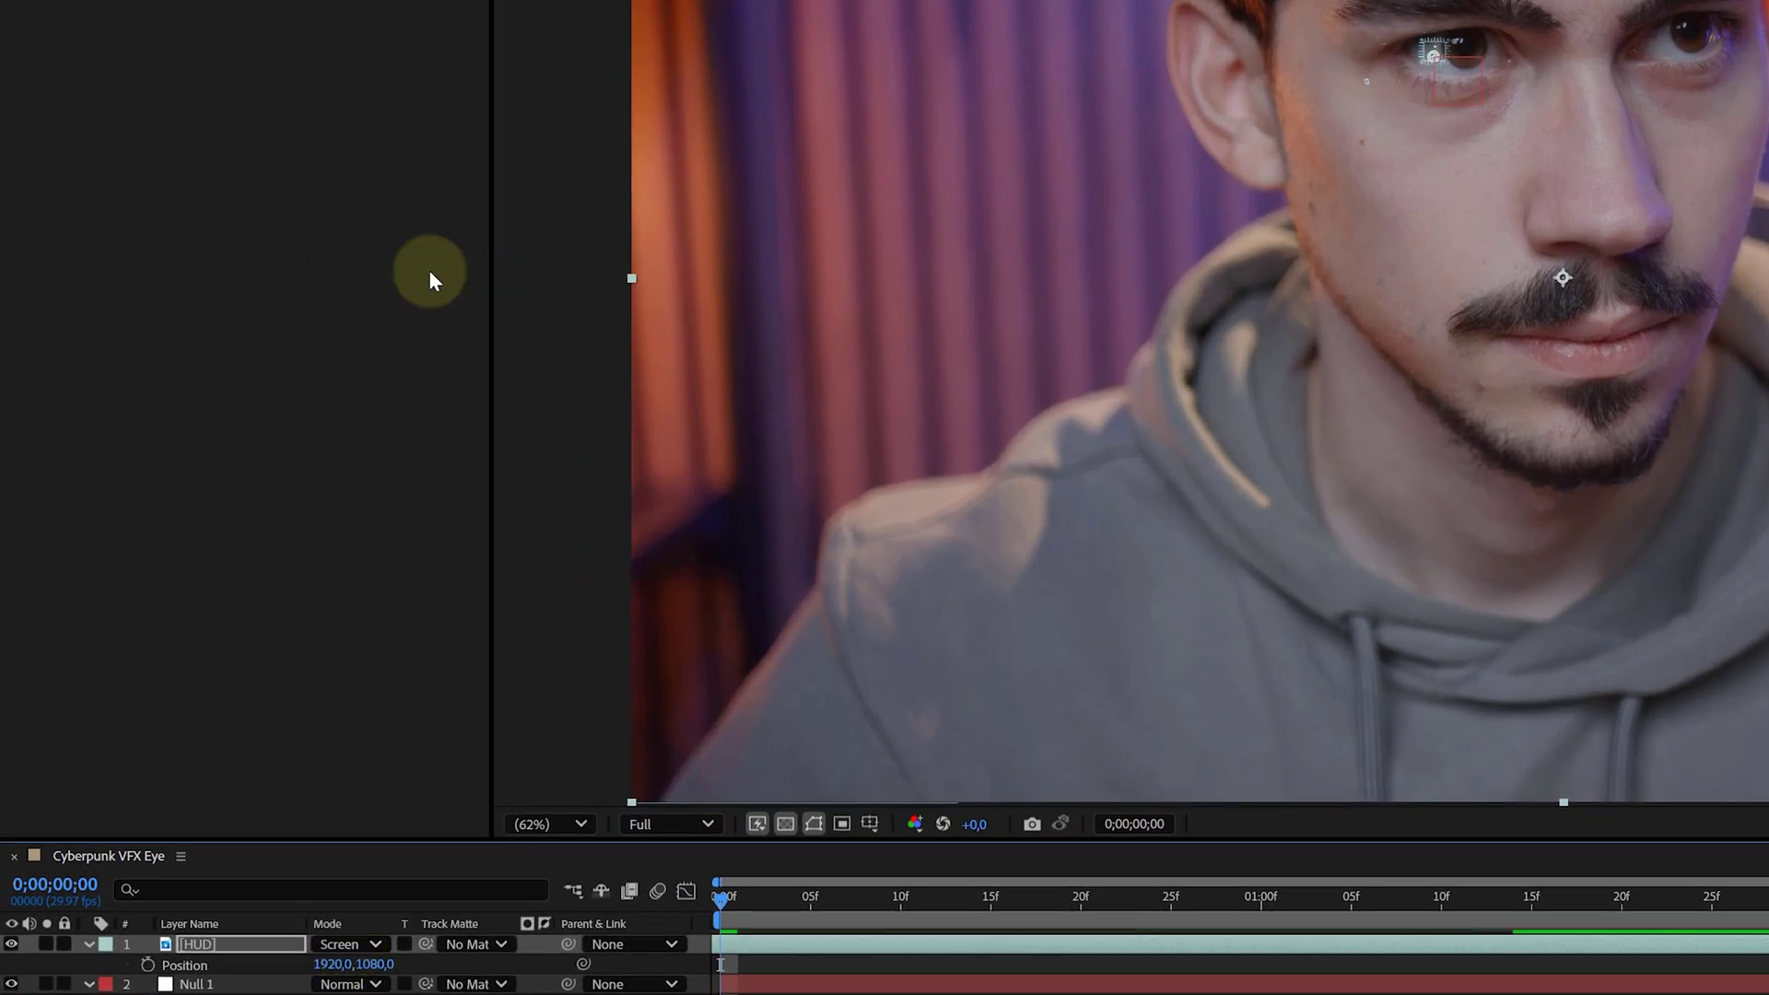
pyautogui.moveTo(199, 821); pyautogui.dragTo(238, 821)
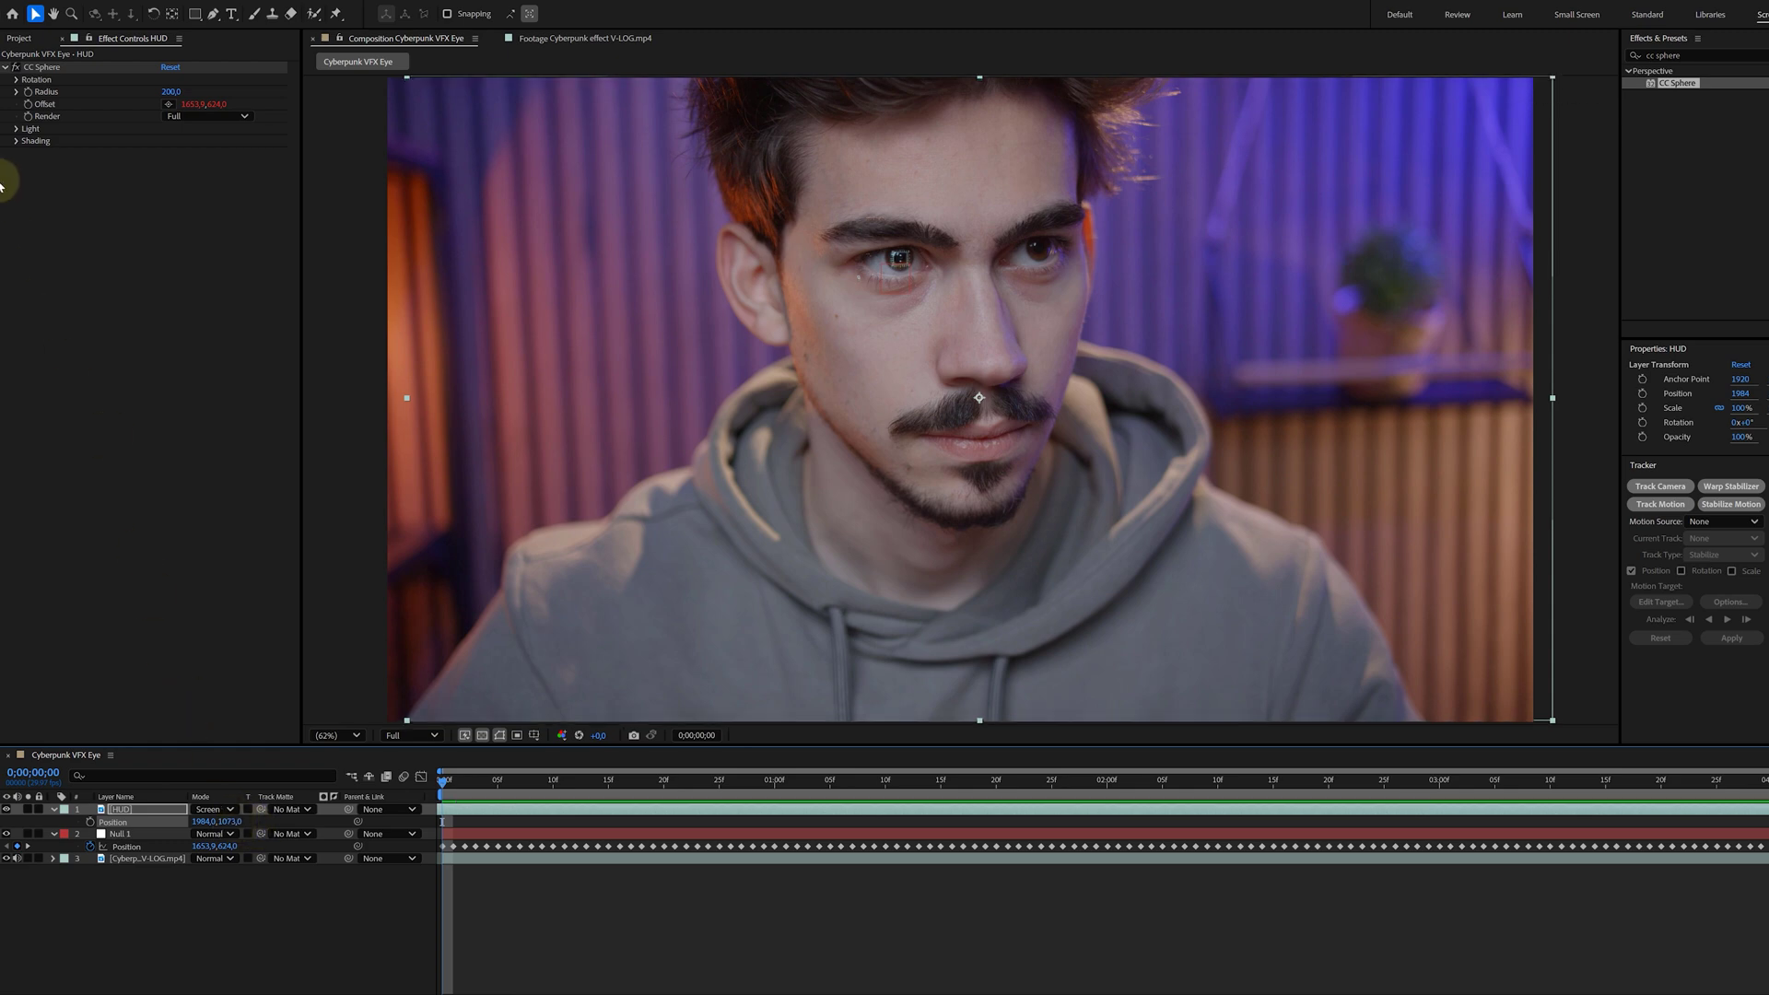
# Tilt CC Sphere to Rotation X 2° and Rotation Y -1.1°, then preview the result
pyautogui.click(15, 80)
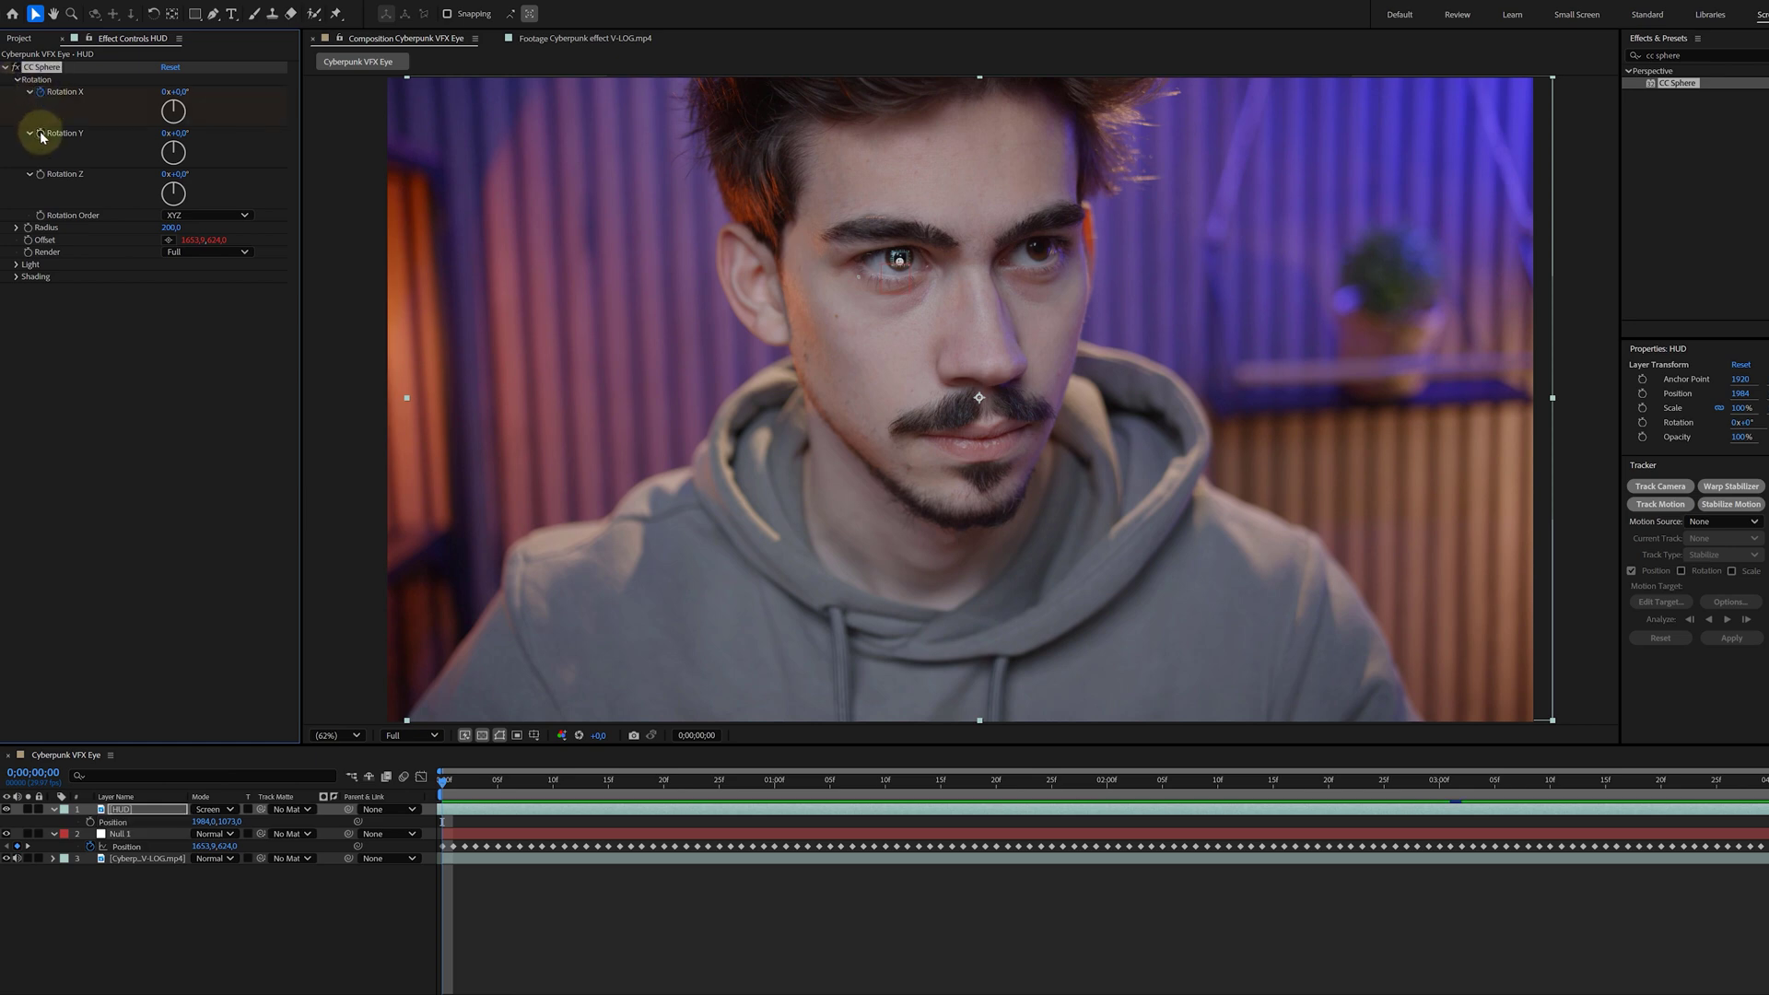
pyautogui.click(449, 786)
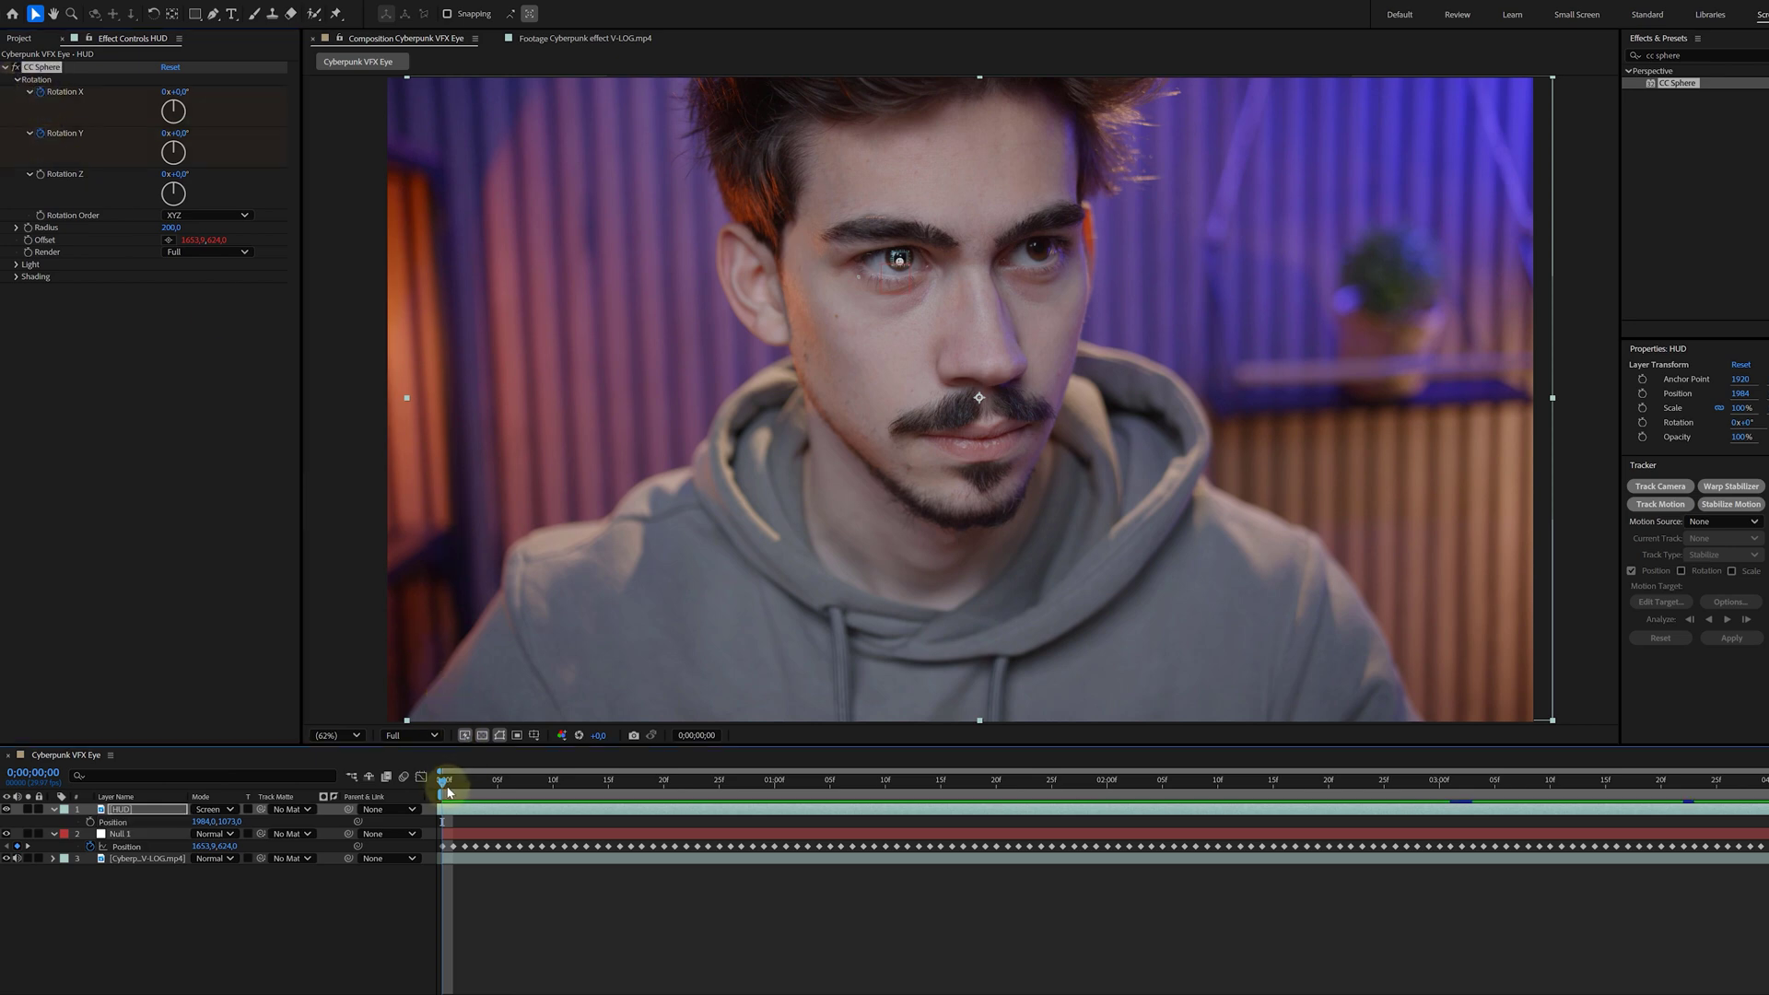
pyautogui.moveTo(491, 788); pyautogui.dragTo(530, 787)
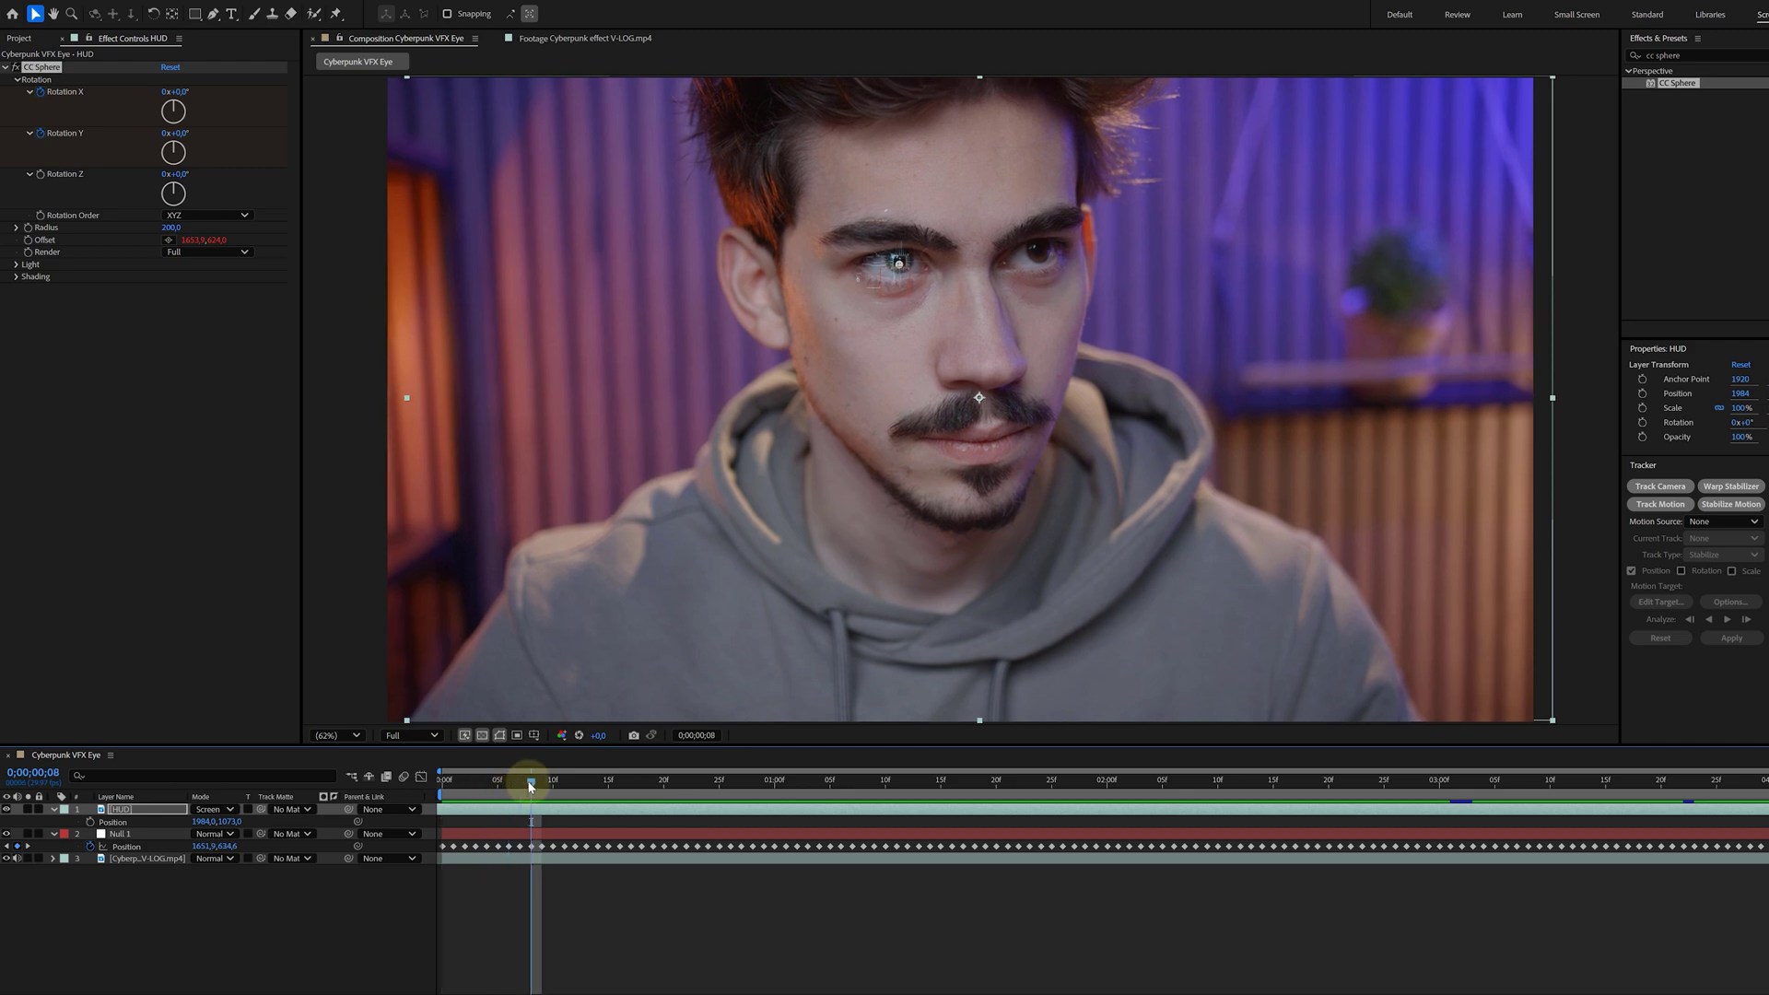
pyautogui.moveTo(187, 93)
pyautogui.mouseDown()
pyautogui.moveTo(152, 129)
pyautogui.moveTo(176, 91)
pyautogui.mouseUp()
pyautogui.scroll(4, 937, 443)
pyautogui.press('space')
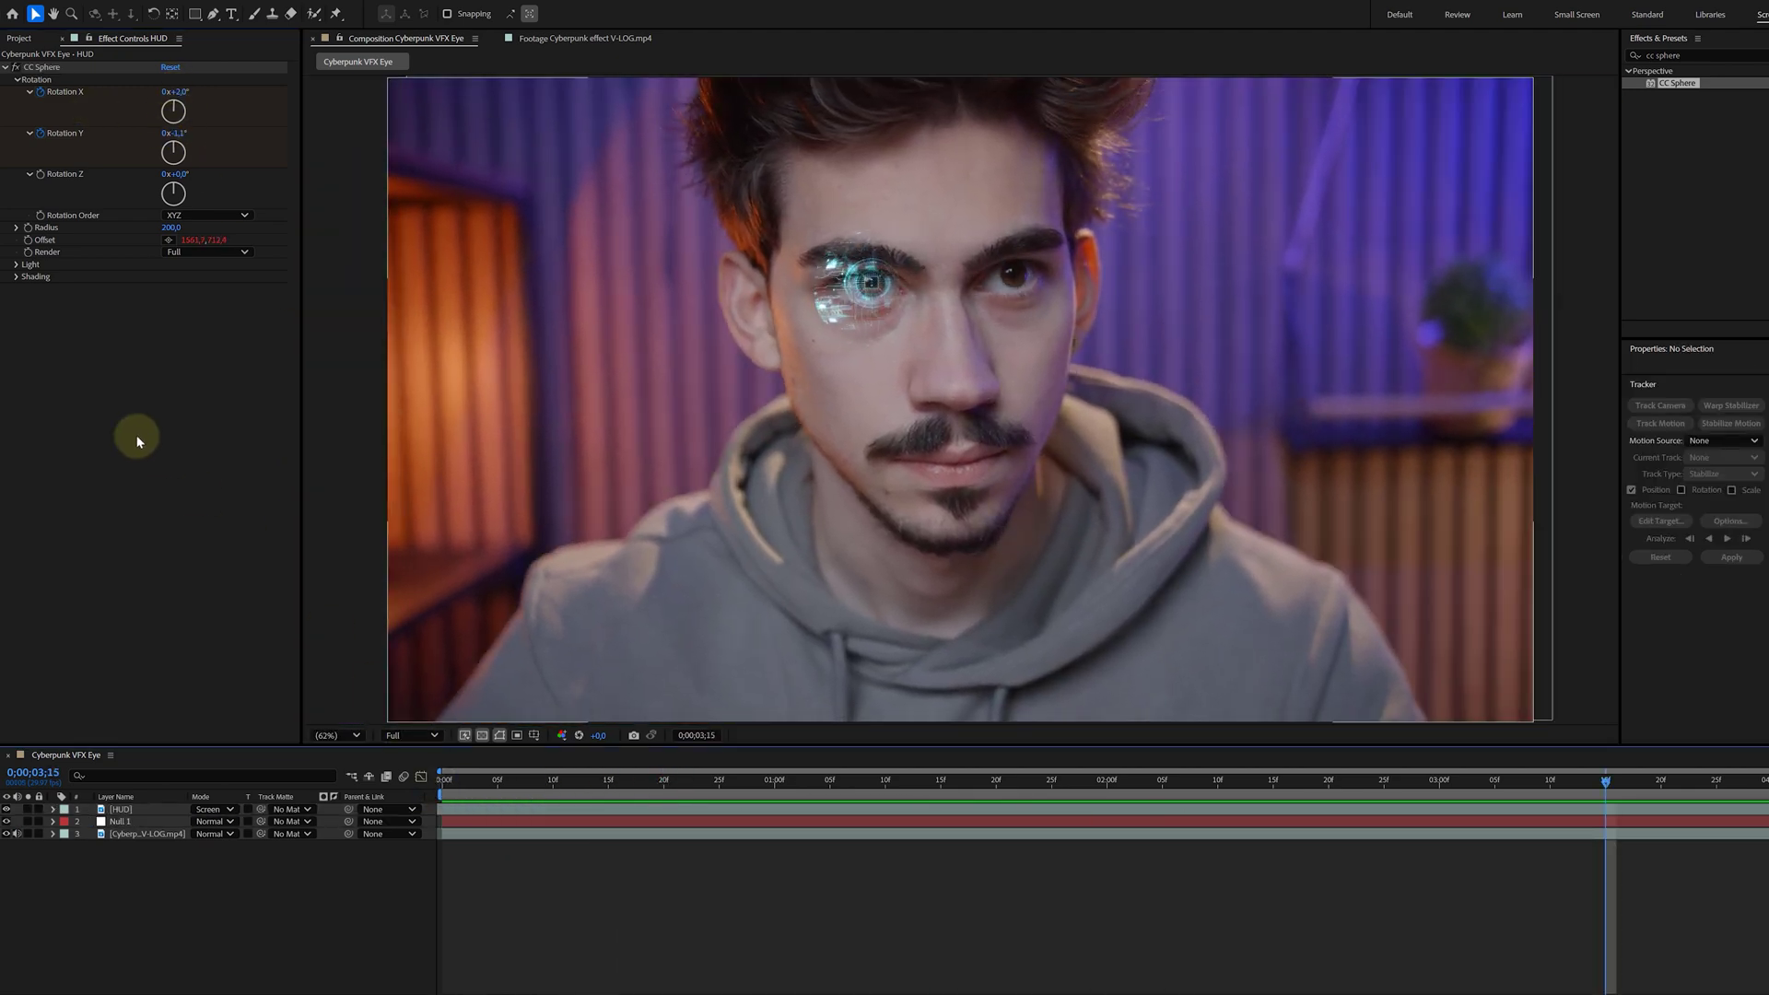
# Apply Glow to the HUD sphere layer and raise its Glow Radius to 63
pyautogui.click(16, 265)
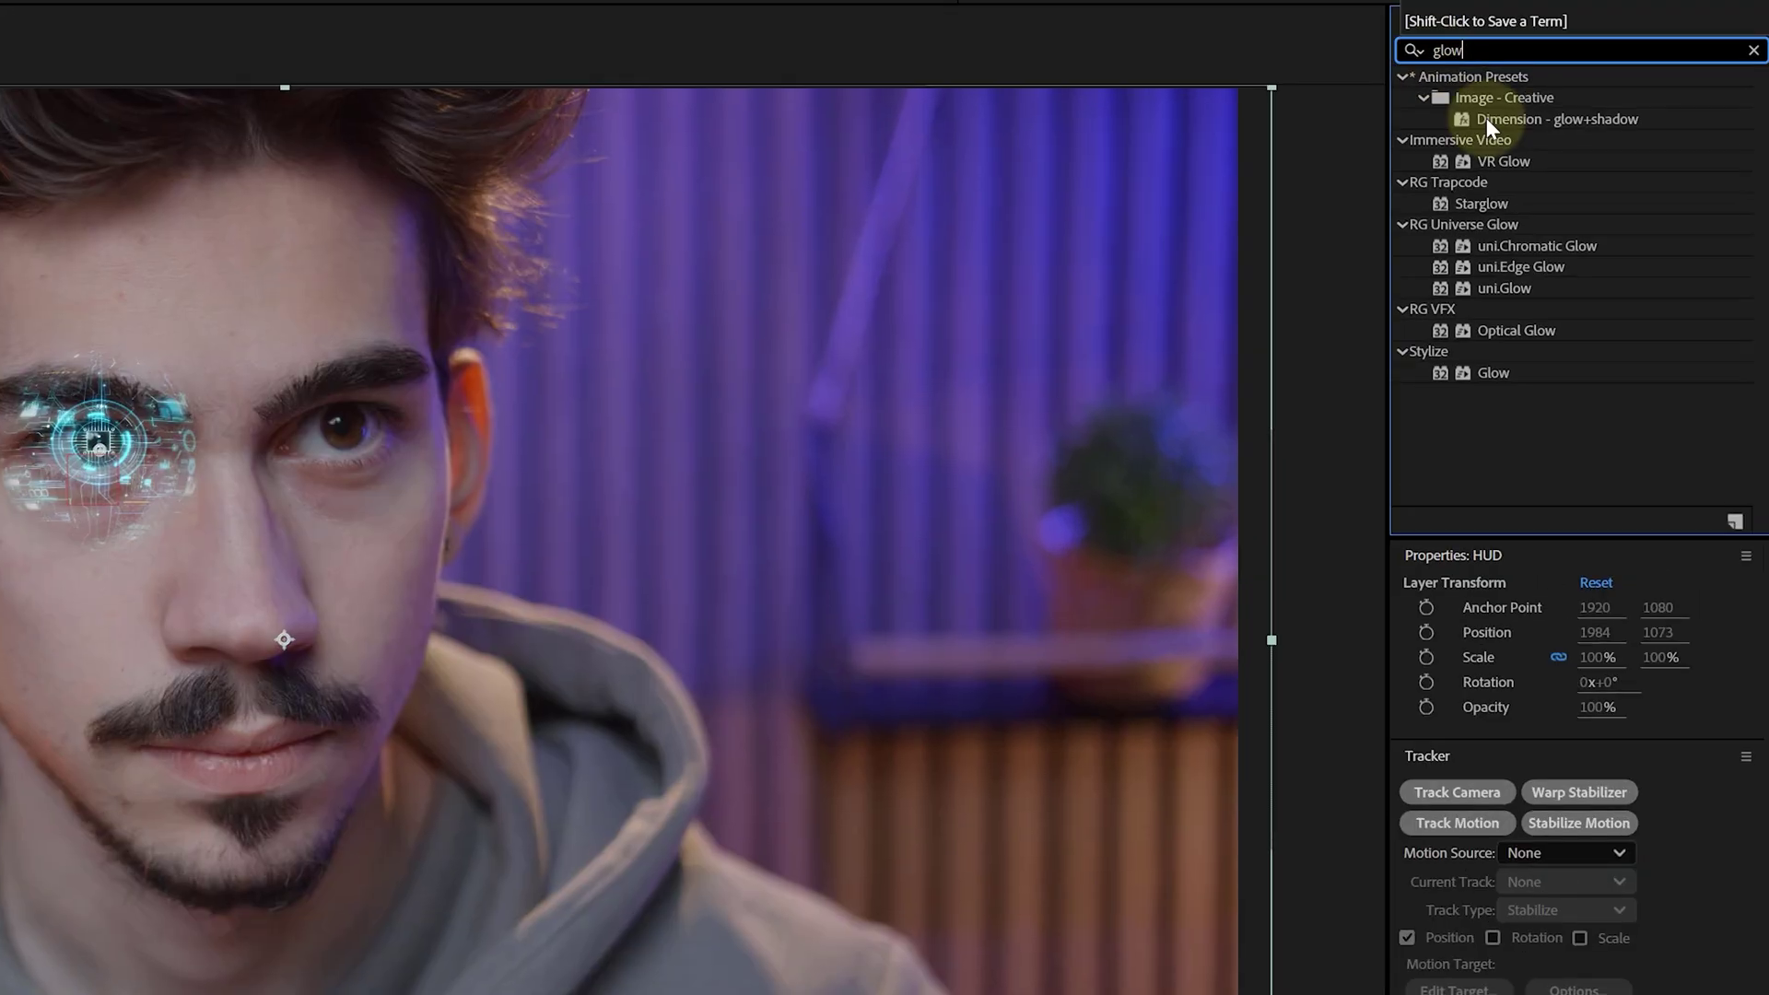
pyautogui.doubleClick(1488, 374)
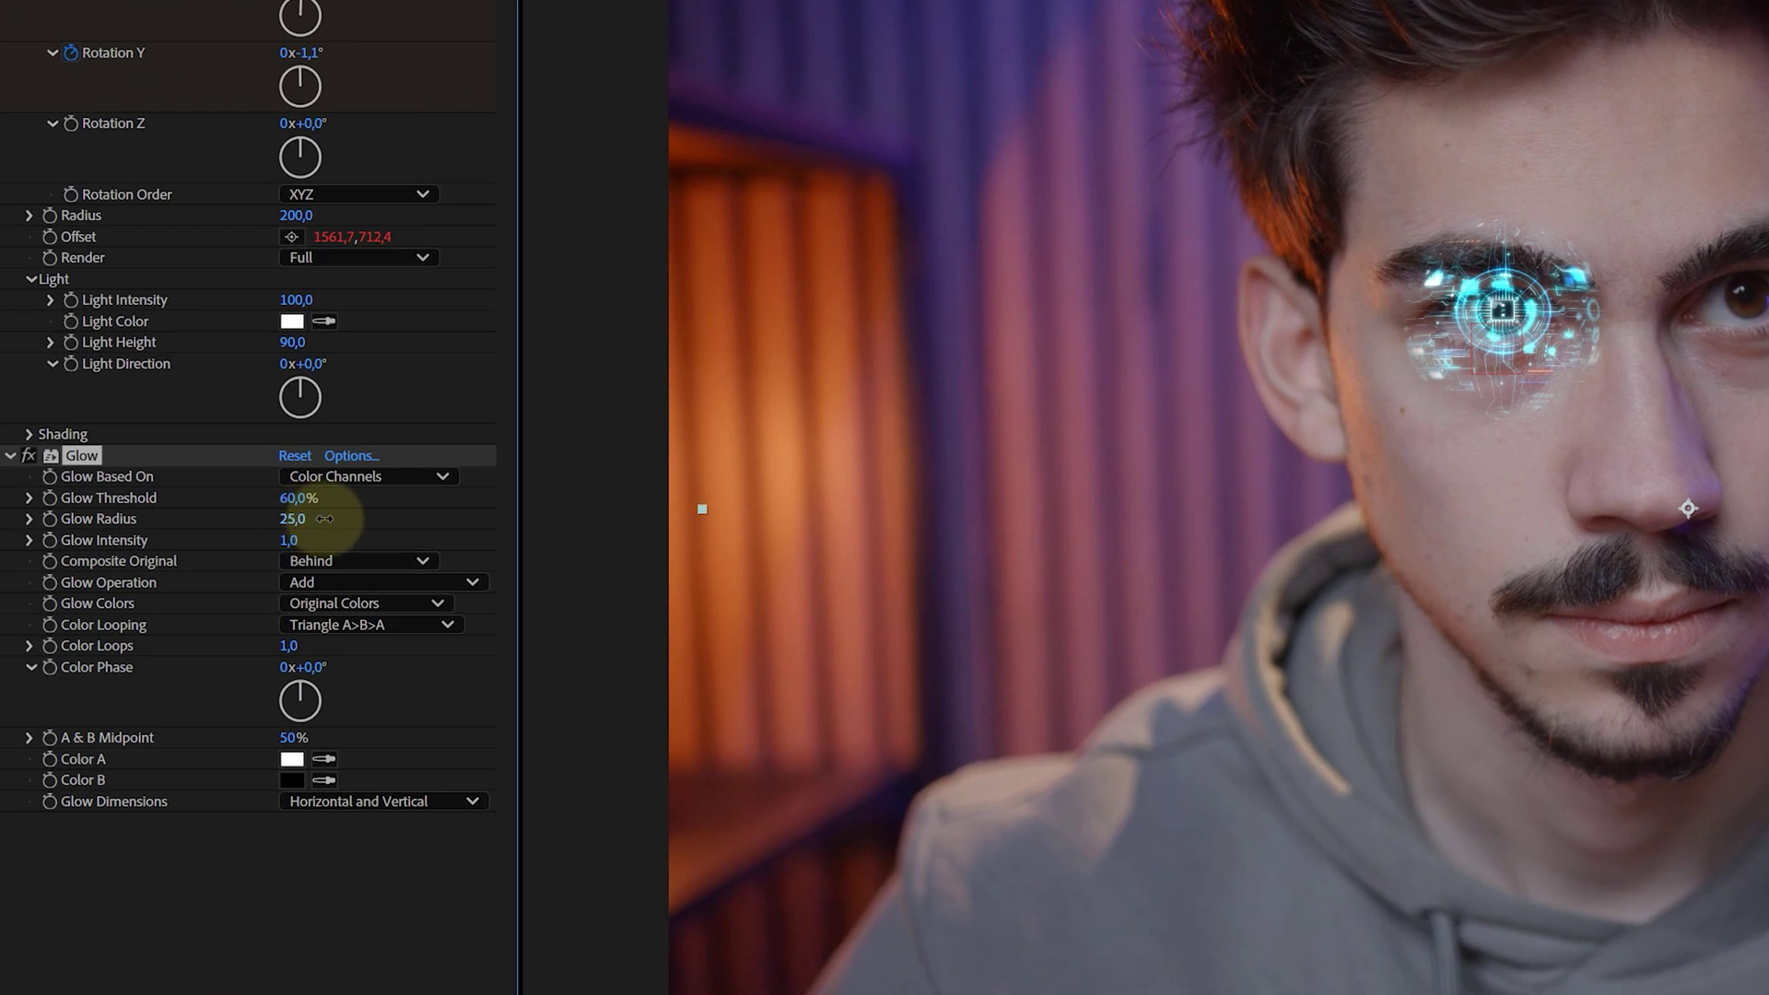
pyautogui.moveTo(325, 519); pyautogui.dragTo(363, 516)
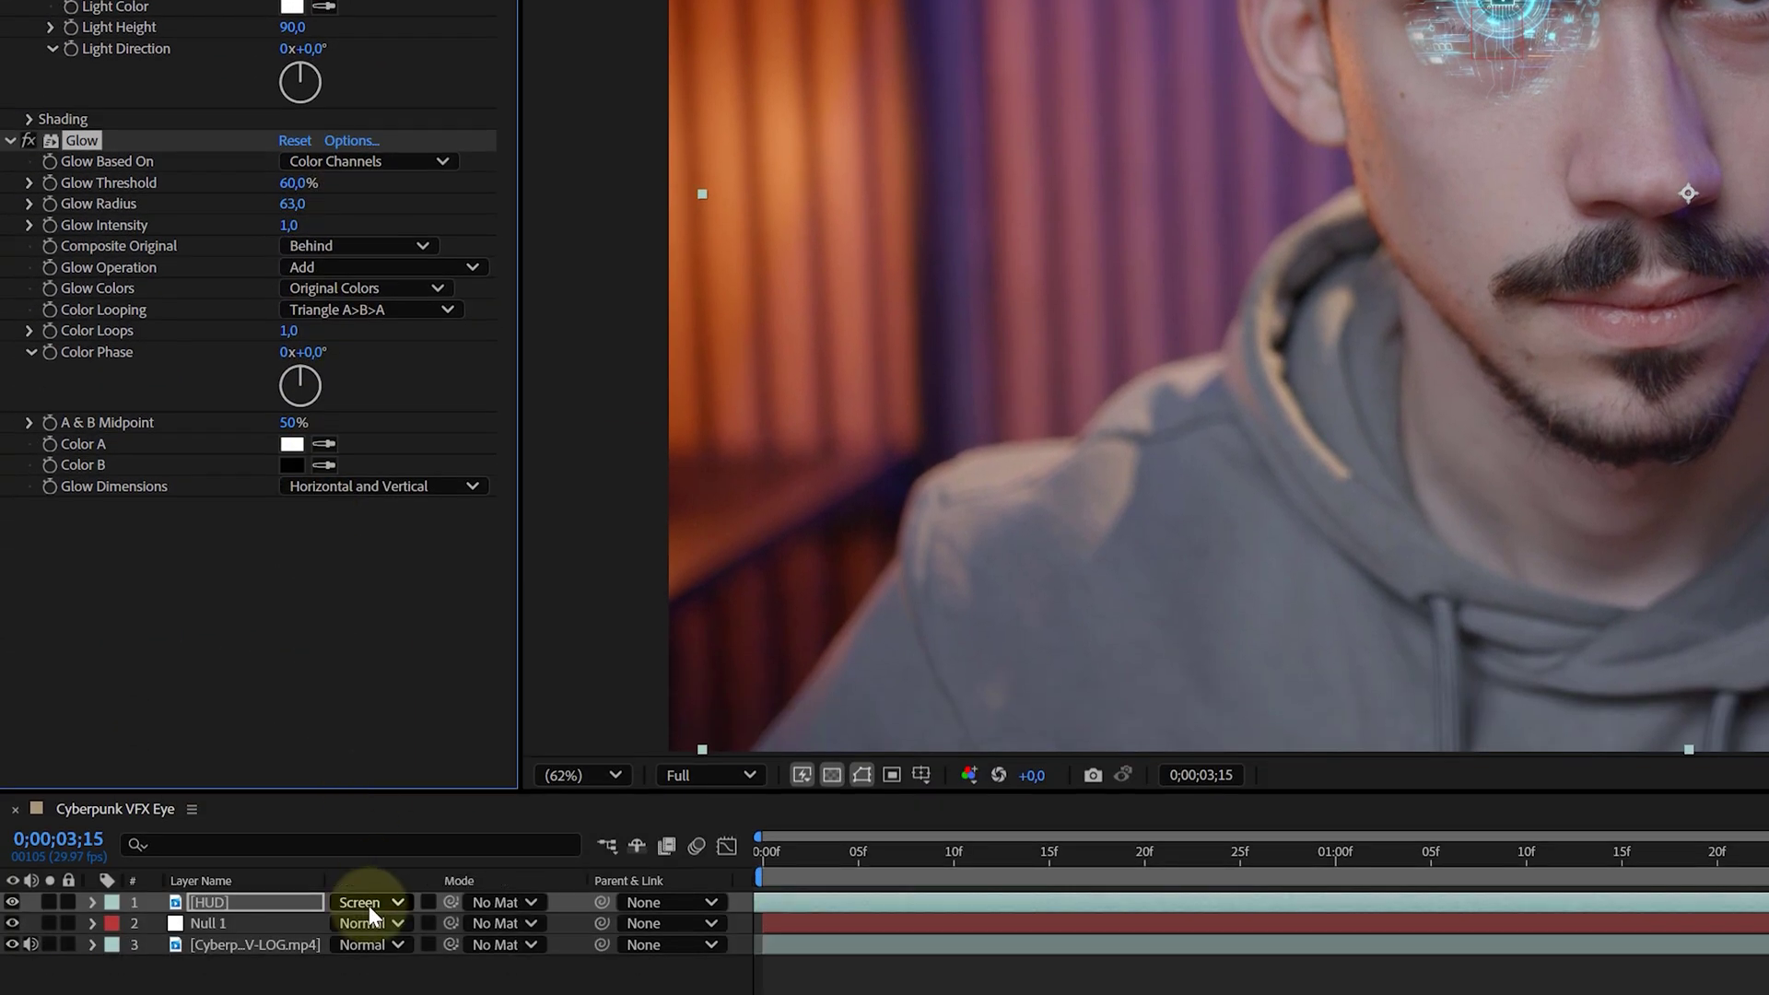
# Keep the HUD layer in Screen blending mode, review an earlier frame, and select the face footage layer
pyautogui.click(369, 904)
pyautogui.click(379, 189)
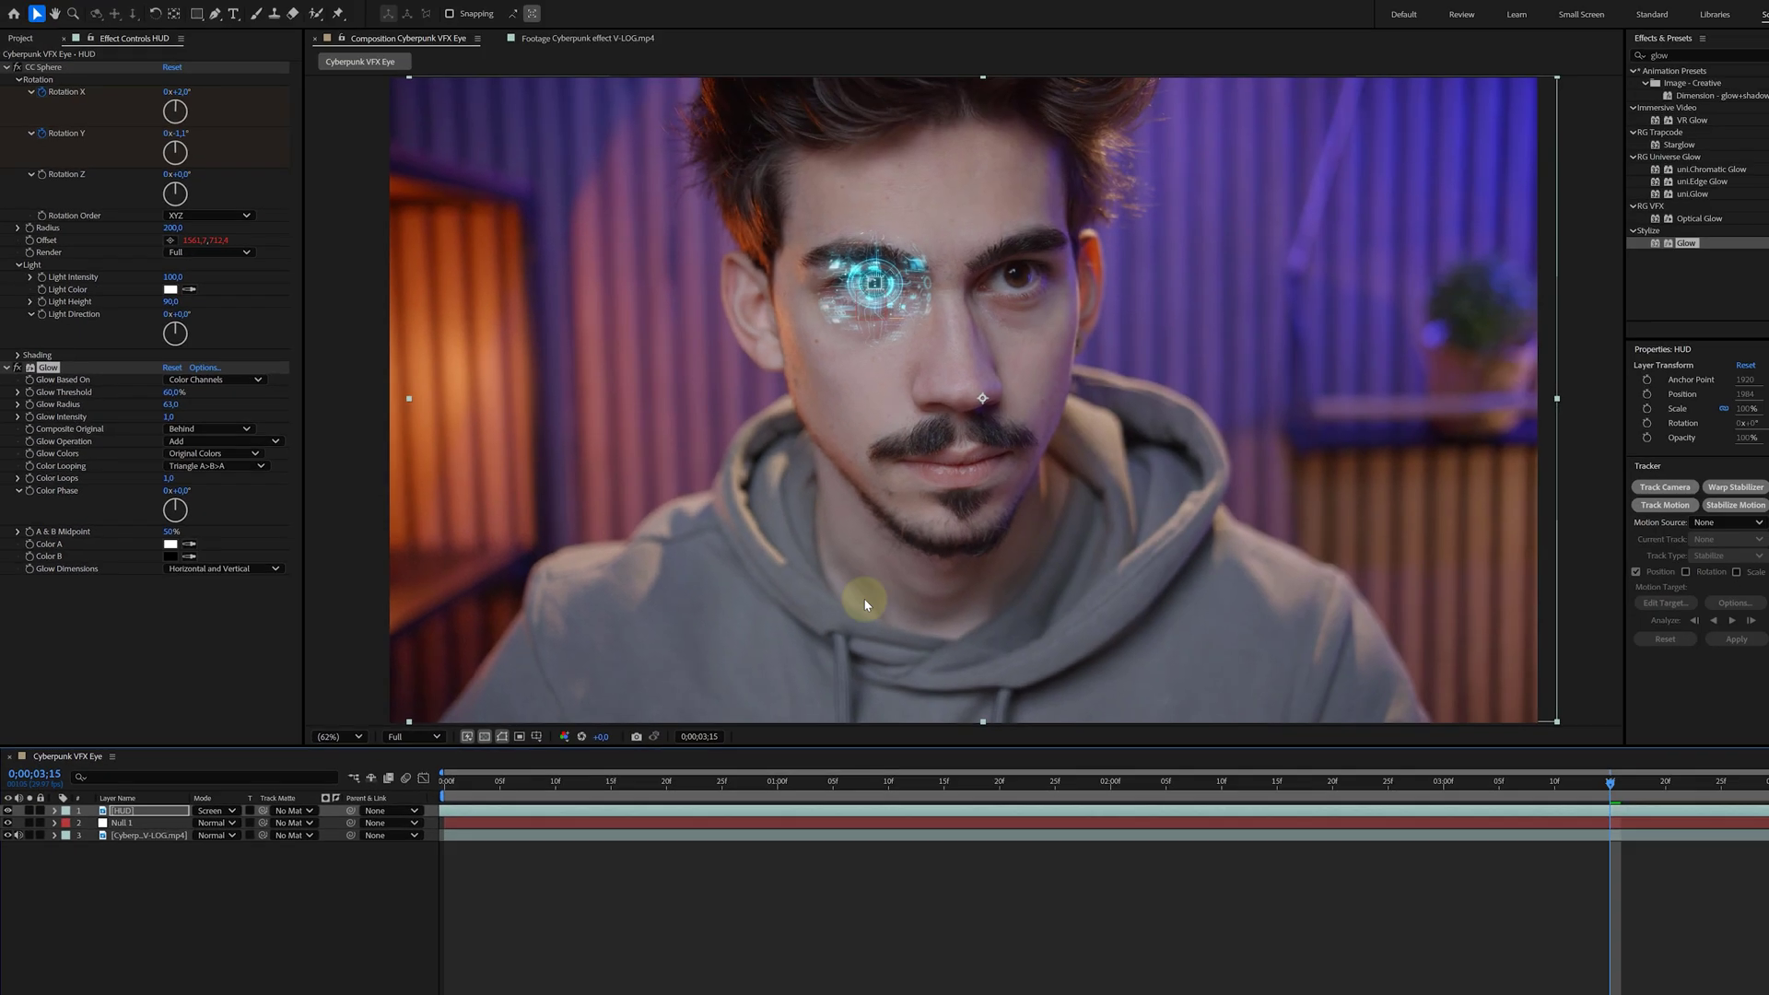
pyautogui.moveTo(1599, 790); pyautogui.dragTo(888, 770)
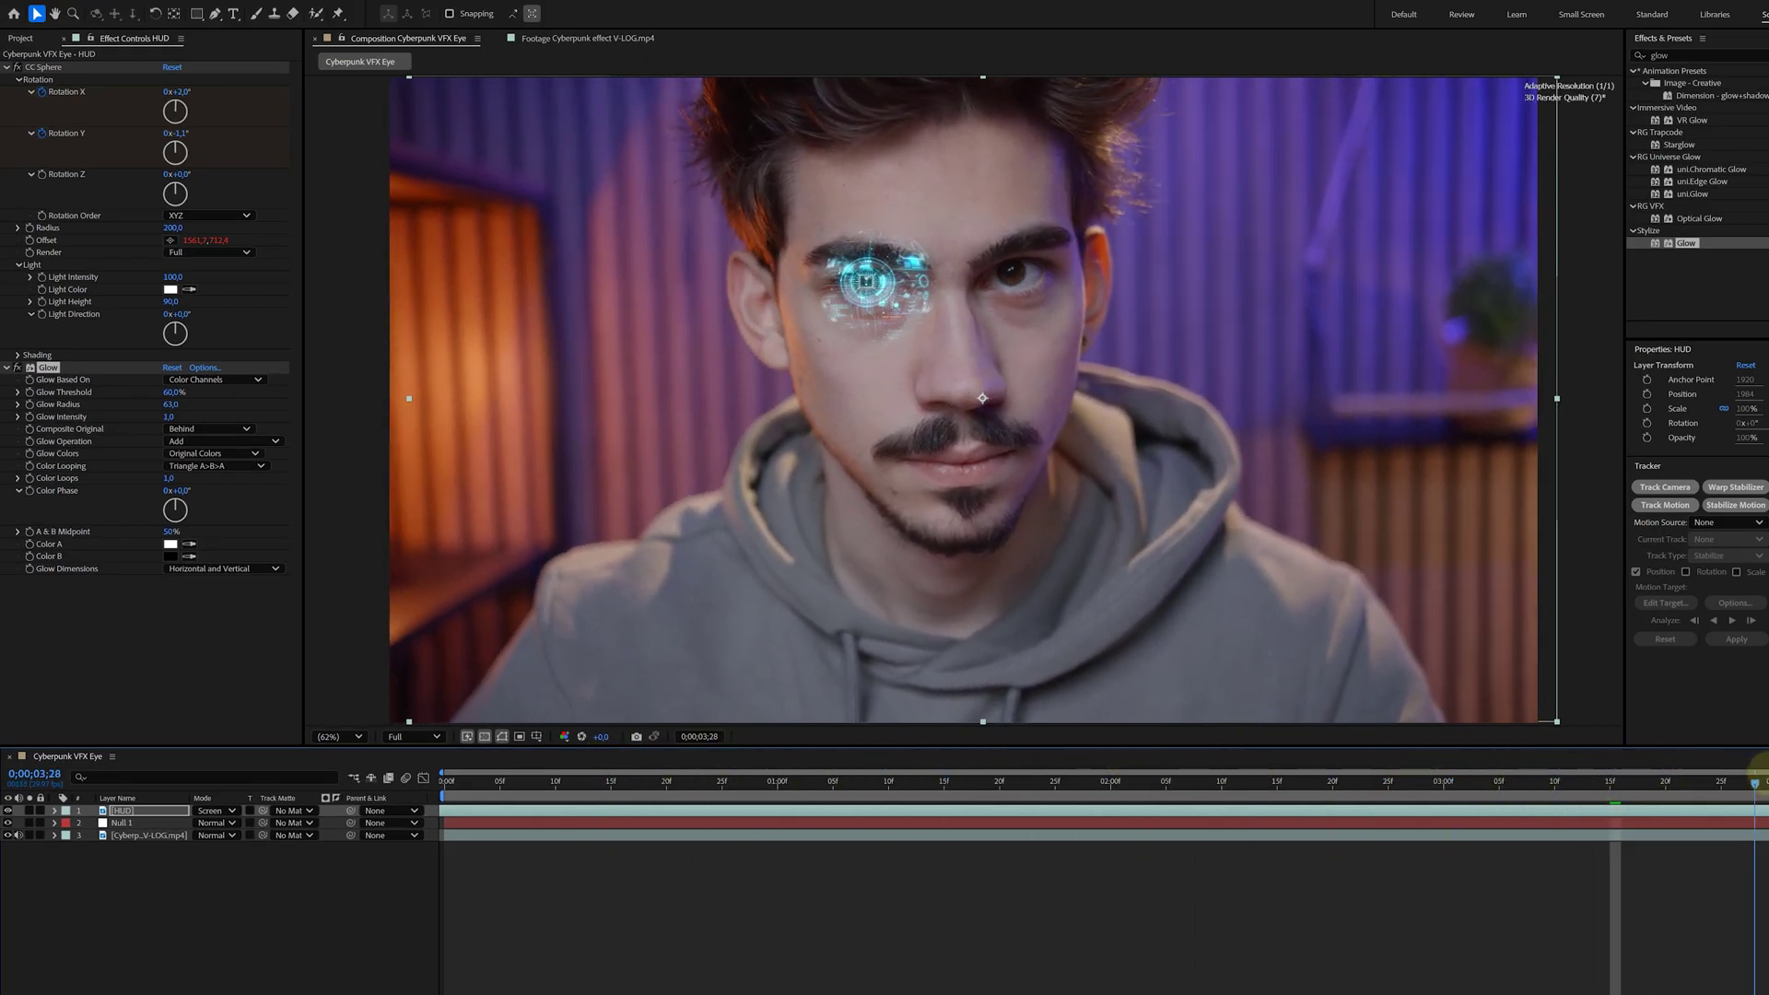
pyautogui.click(159, 834)
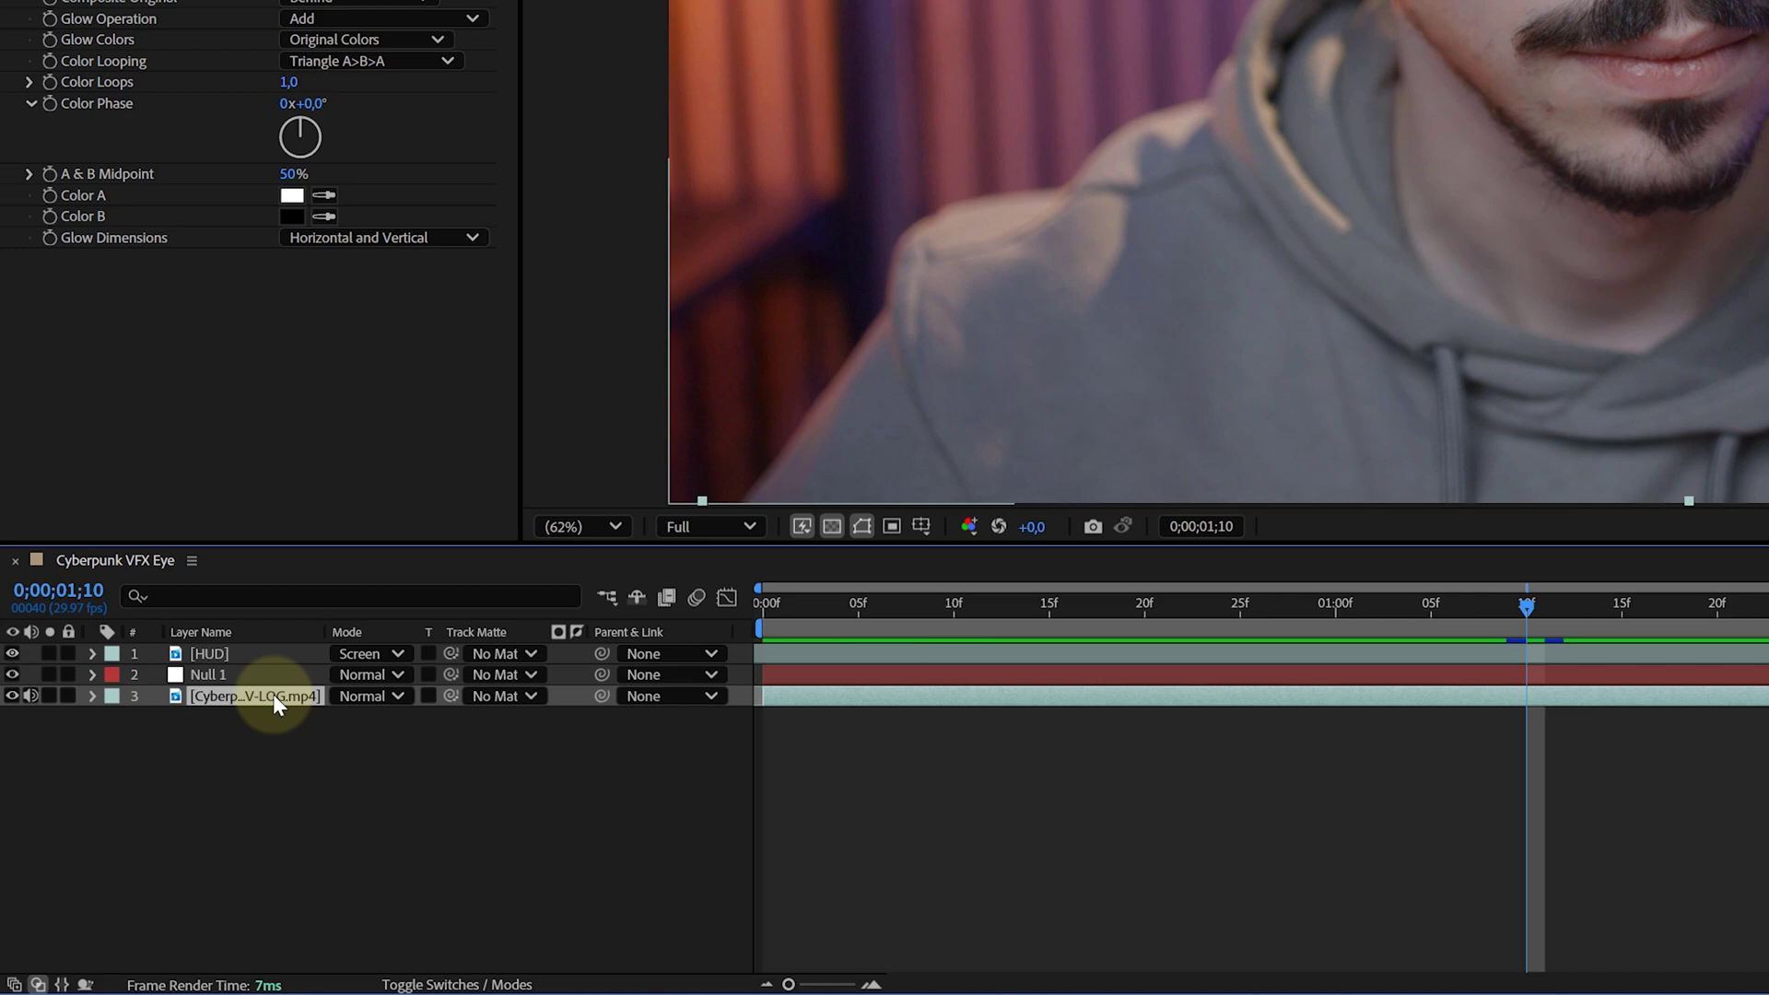
# Duplicate the face footage to the top and create masks Layer 1 and Layer 2 from its Mocha eyelid tracks
pyautogui.hotkey('ctrl', 'd')
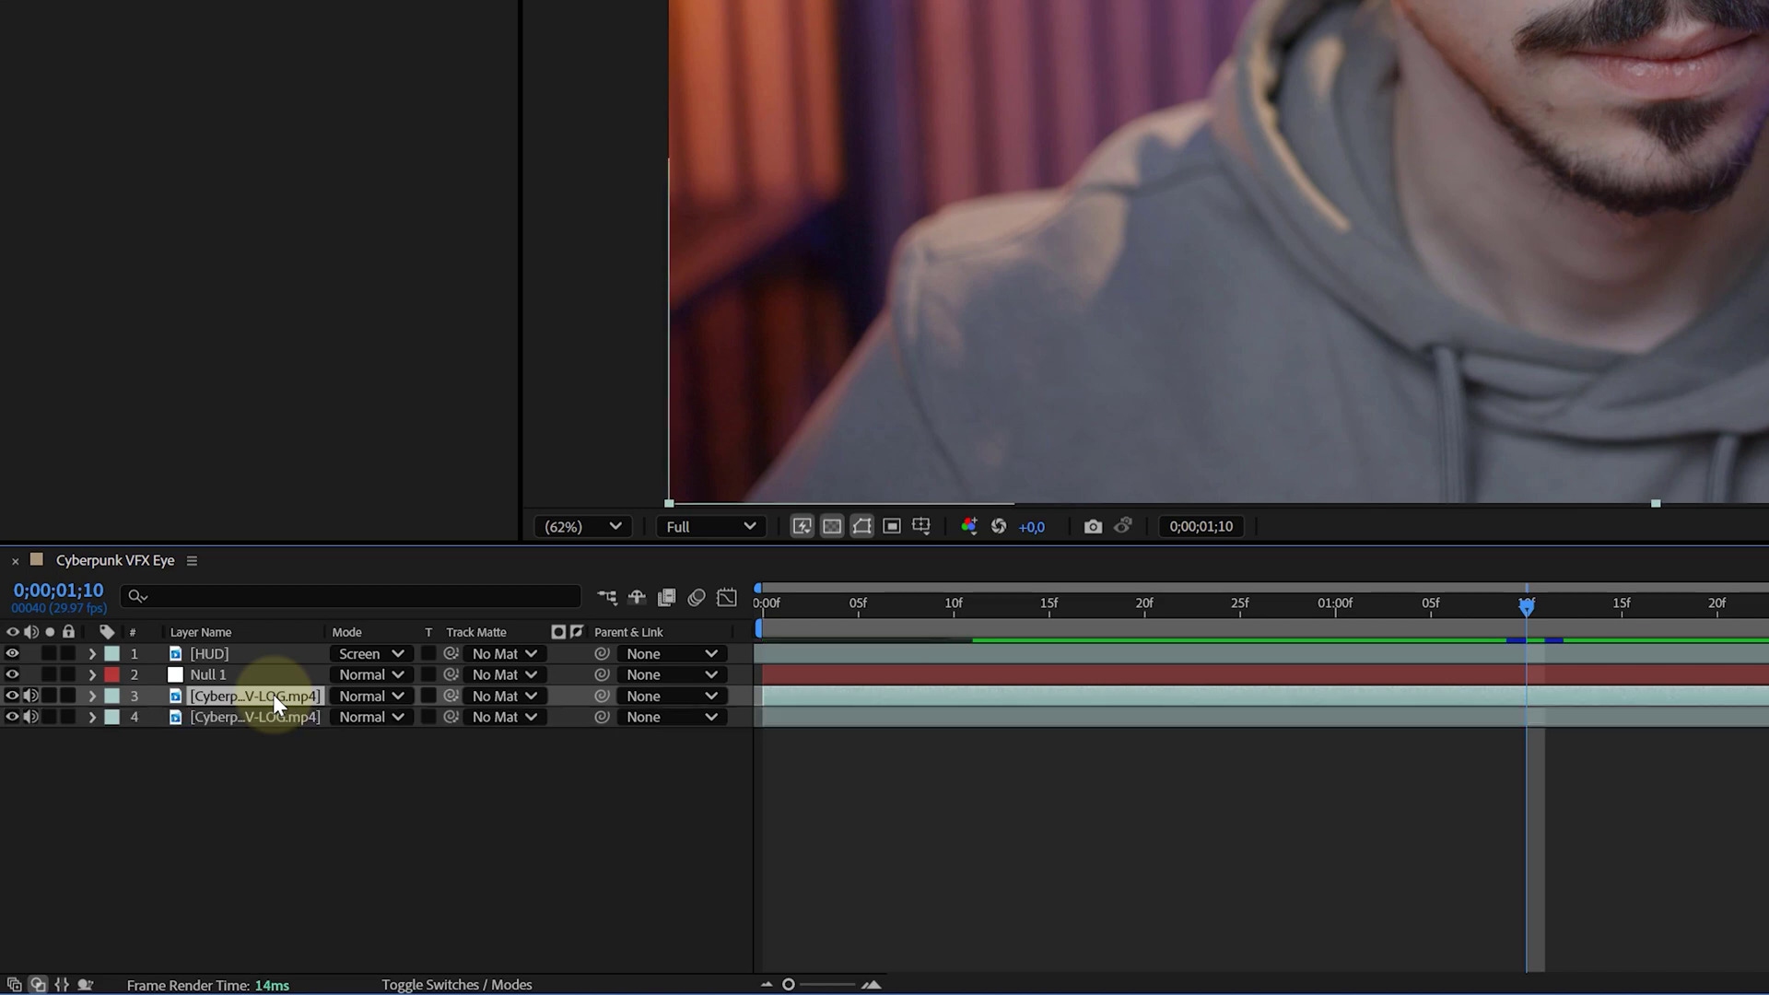
pyautogui.moveTo(273, 694); pyautogui.dragTo(265, 647)
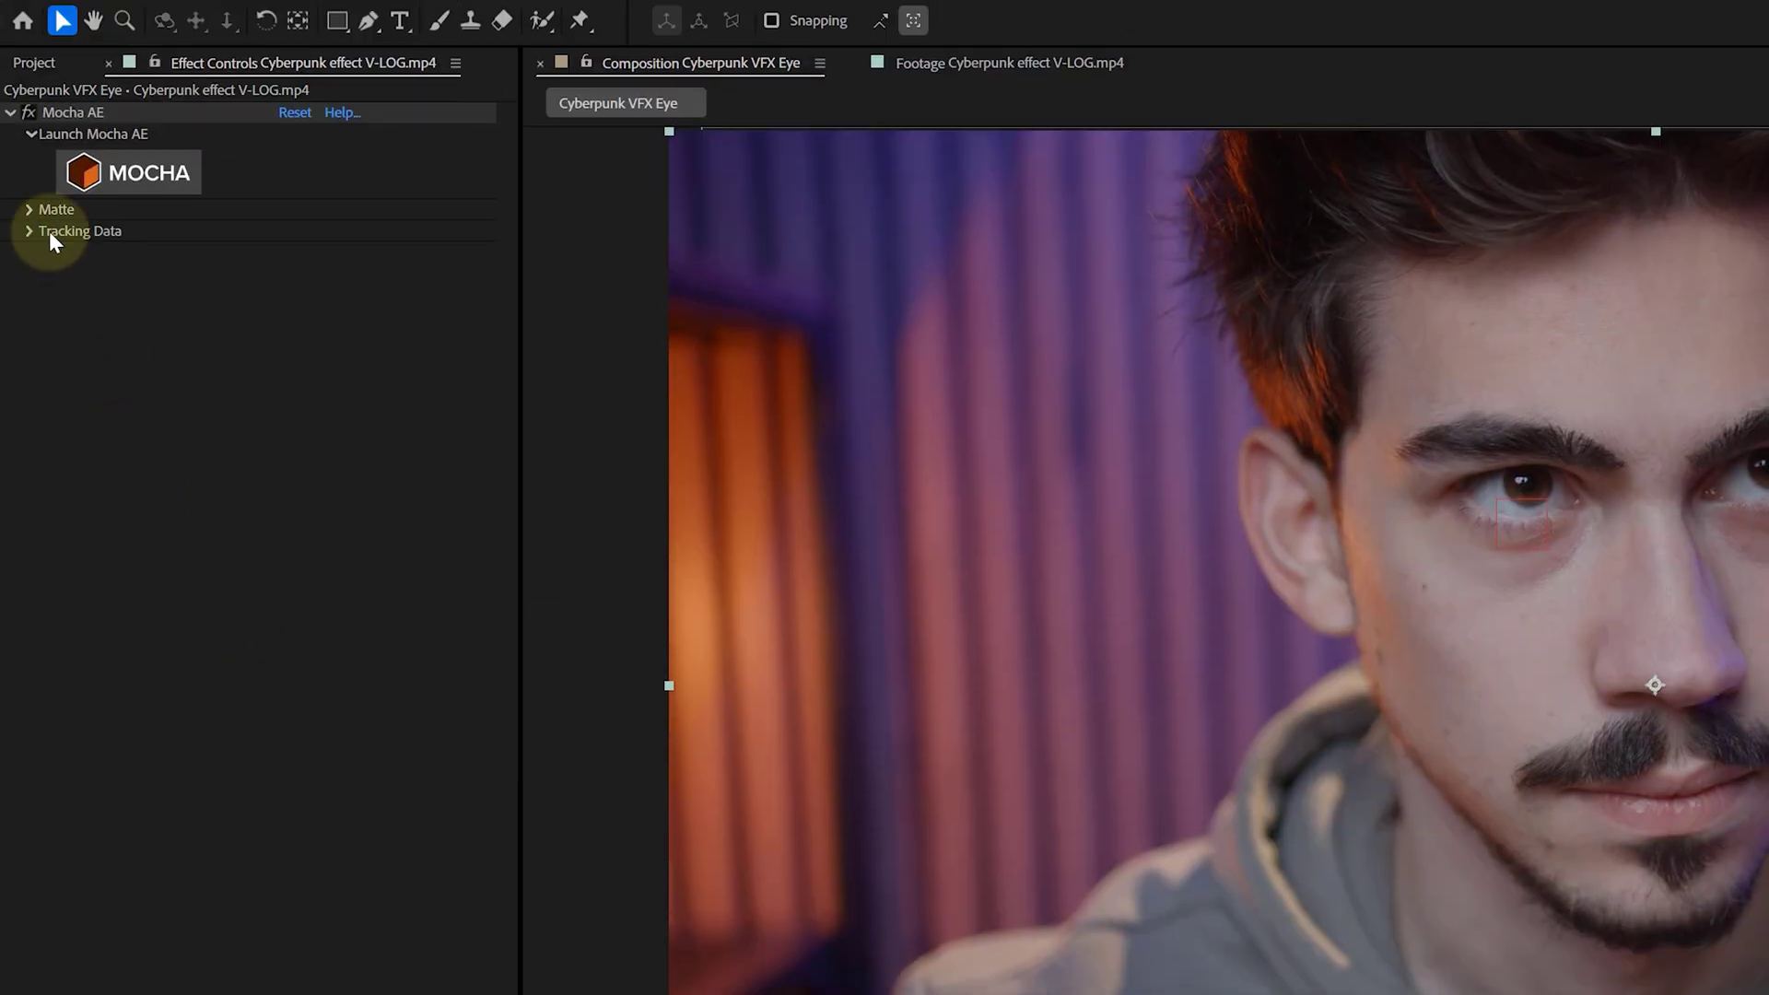
pyautogui.click(30, 210)
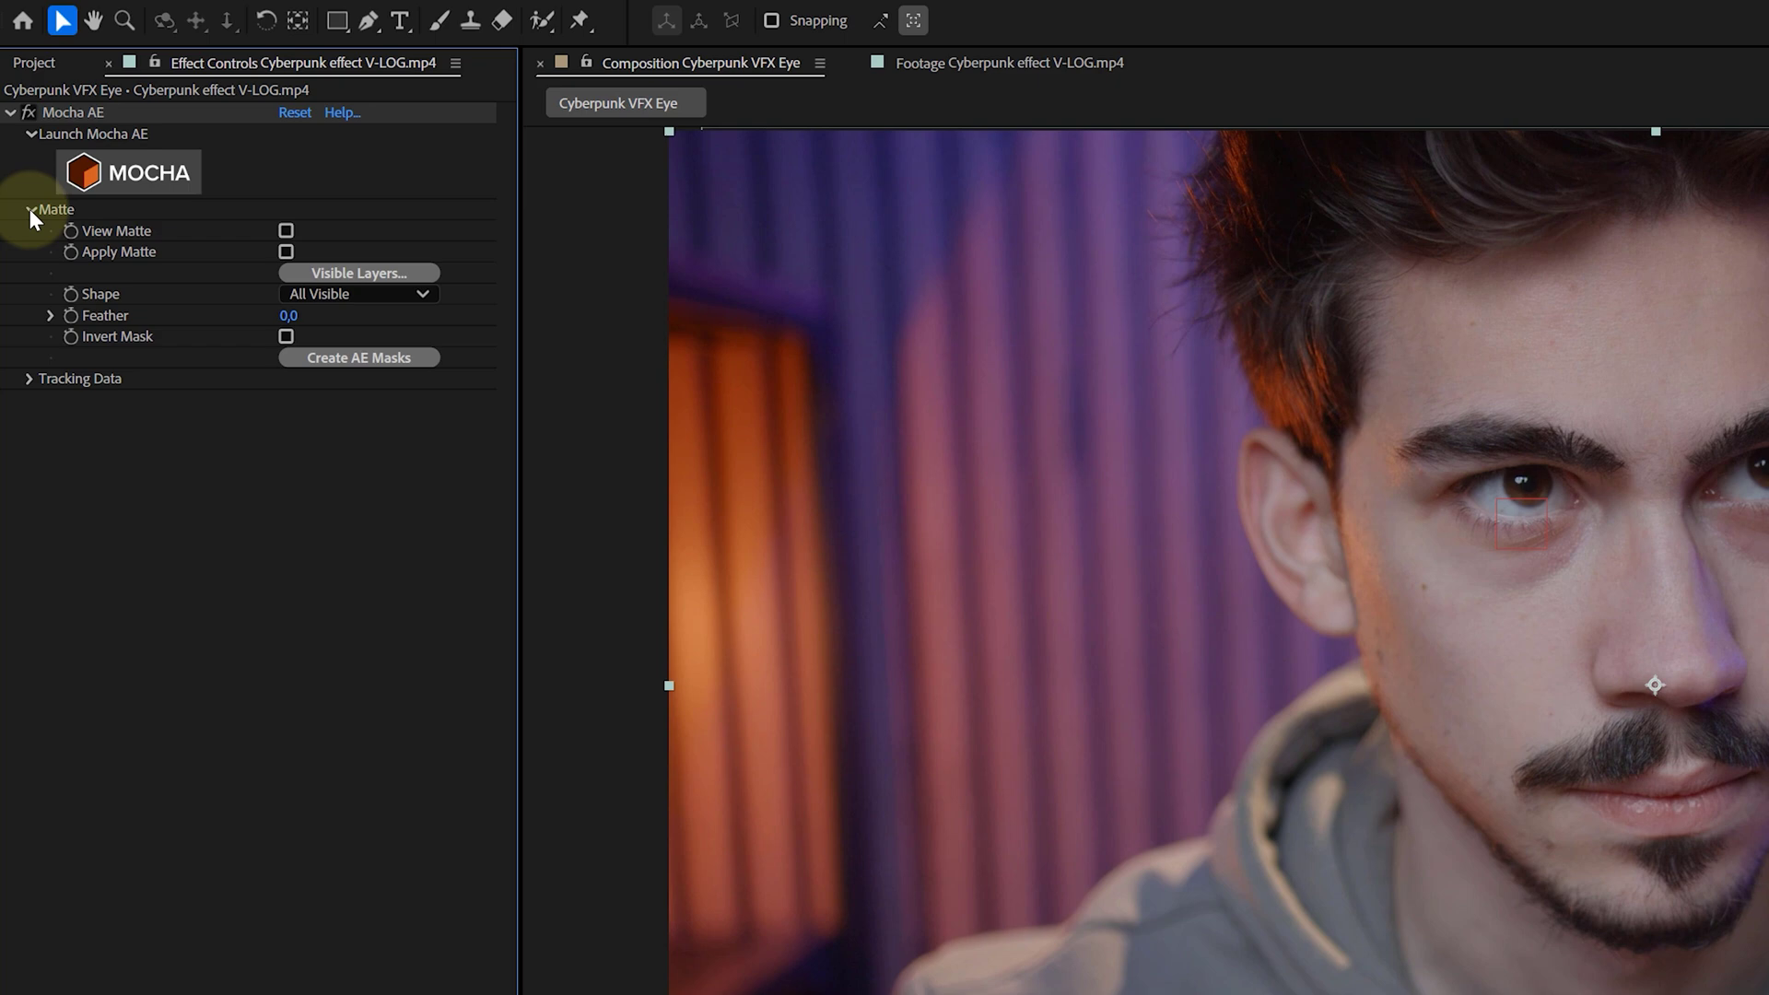
pyautogui.click(361, 357)
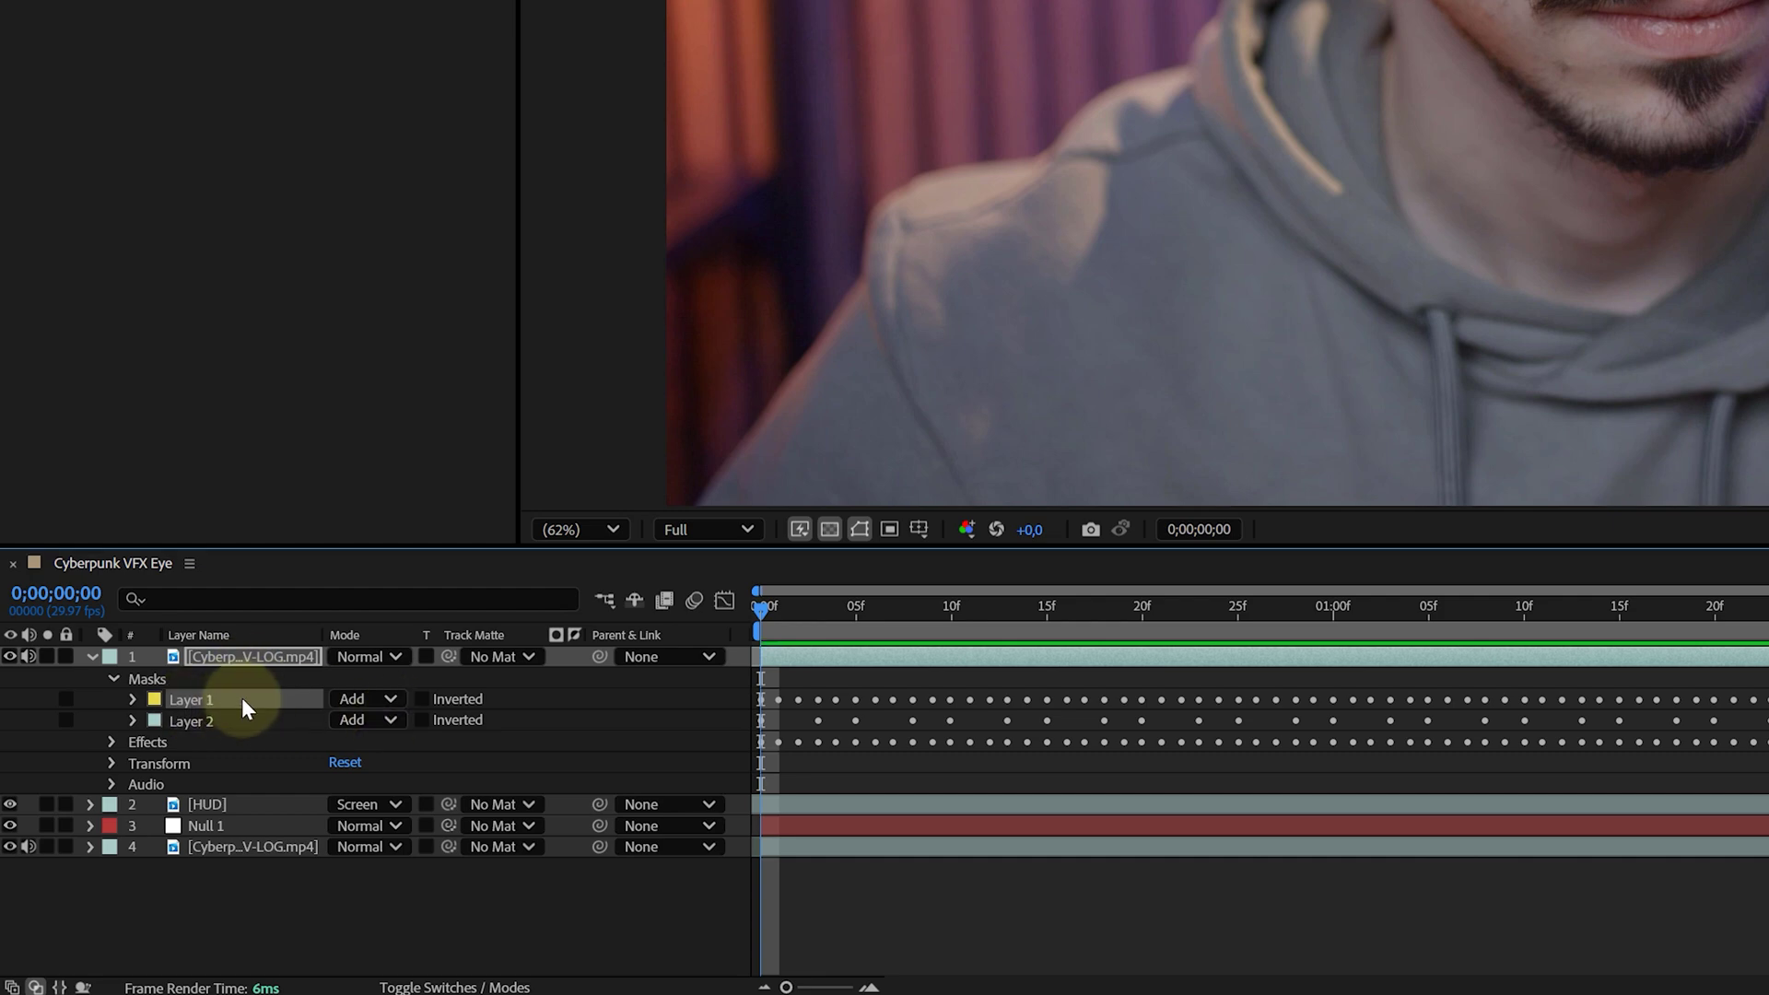
# Set mask Layer 2 to Subtract, with its 5-pixel feather shown, and solo the top footage layer
pyautogui.click(228, 722)
pyautogui.press('f')
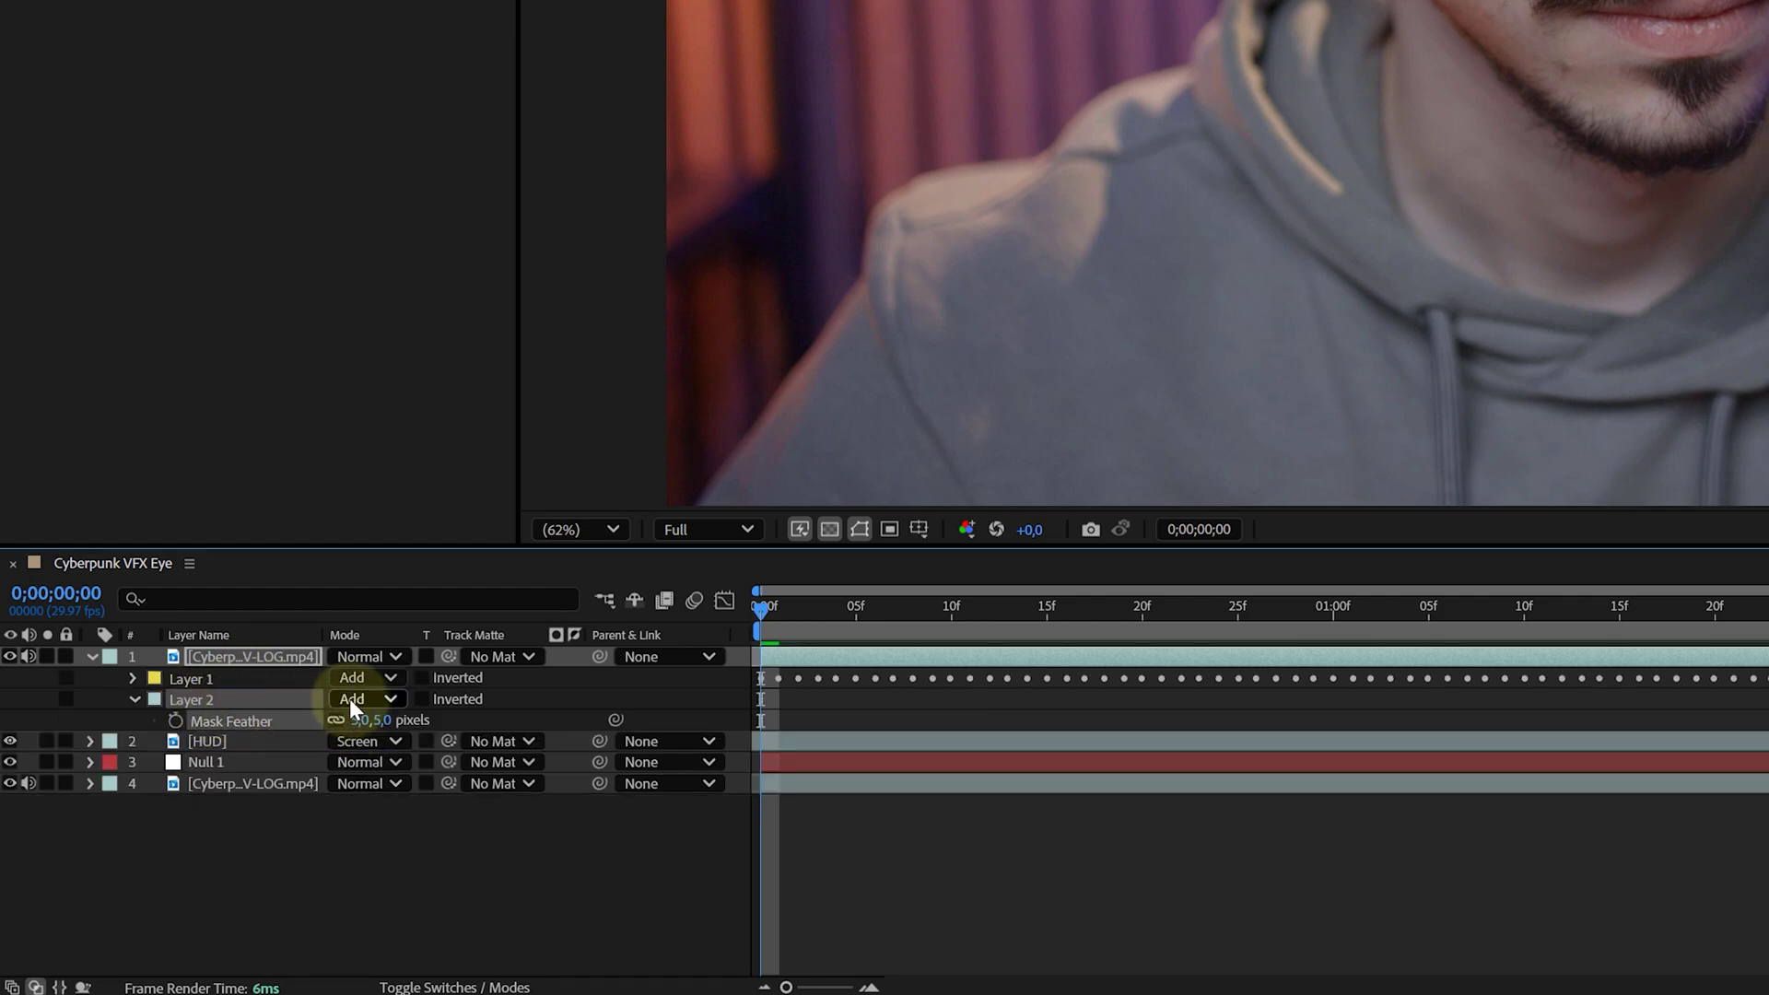
pyautogui.click(351, 698)
pyautogui.click(387, 777)
pyautogui.click(47, 656)
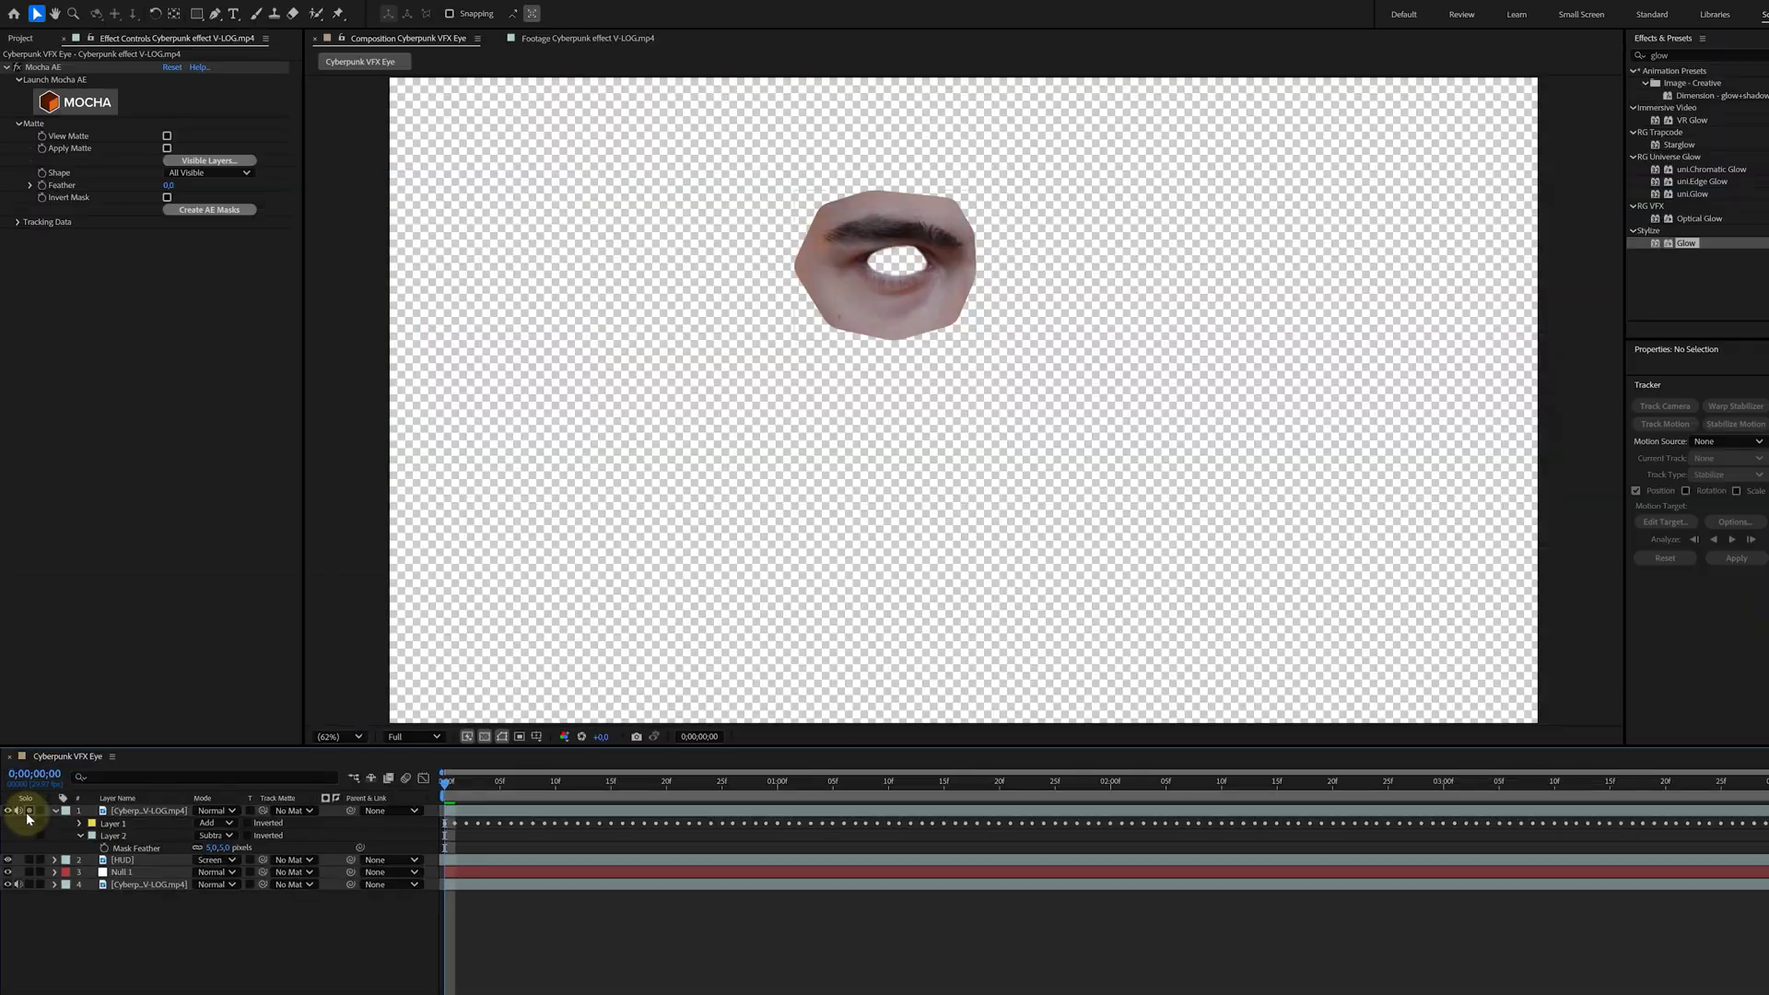